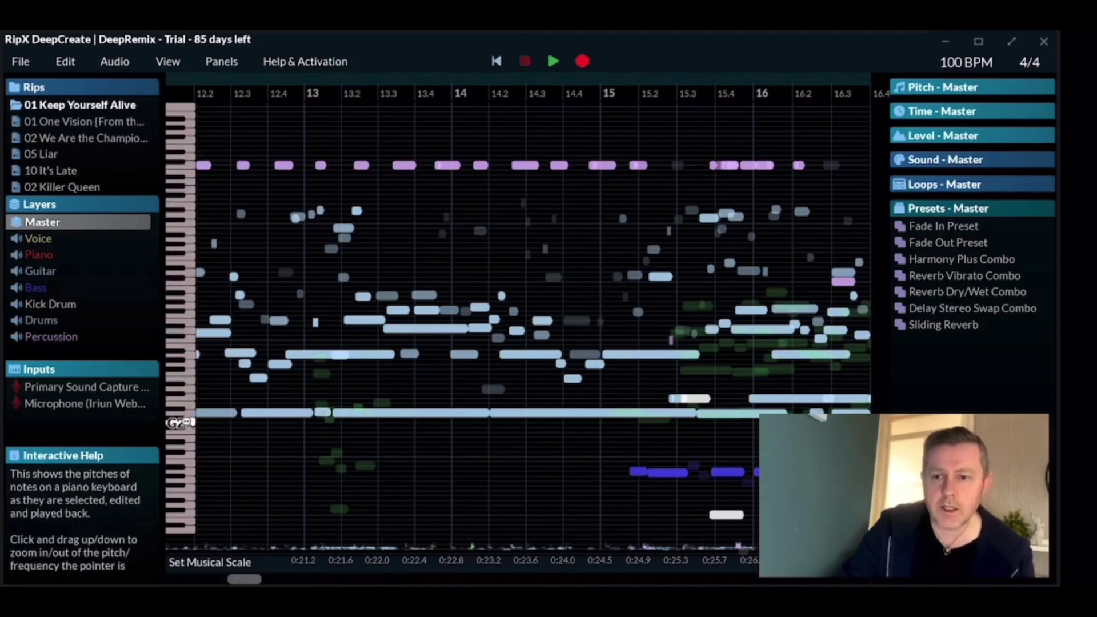
- Select the long low A2 note in Keep Yourself Alive's piano roll to hear it
click(207, 414)
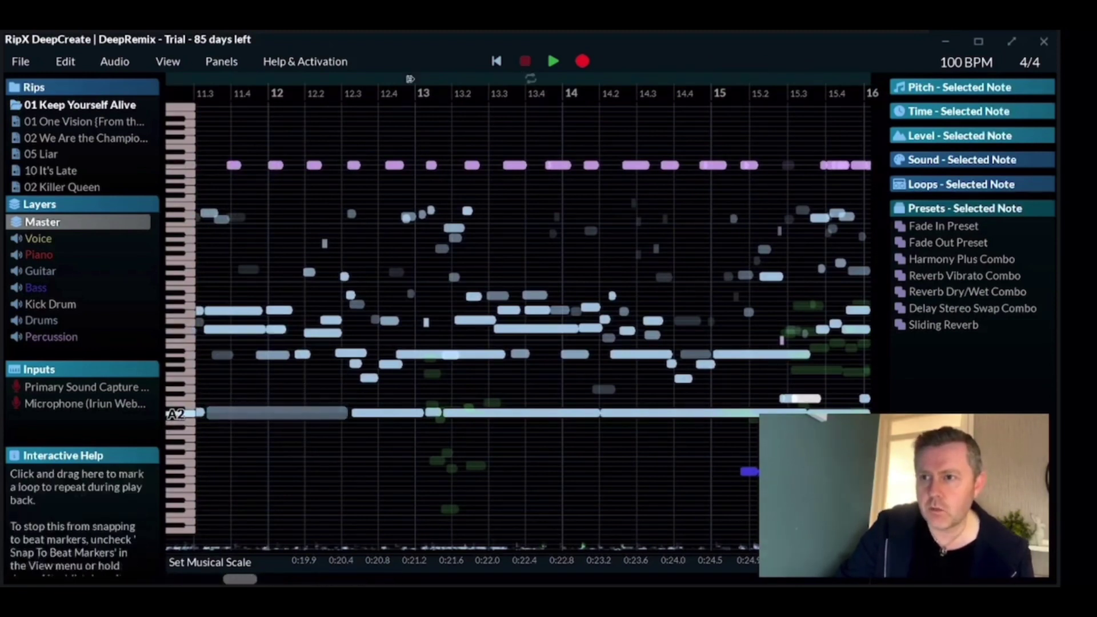
- Rewind to the song start and drop the Keep Yourself Alive cover onto the piano roll as background
click(498, 61)
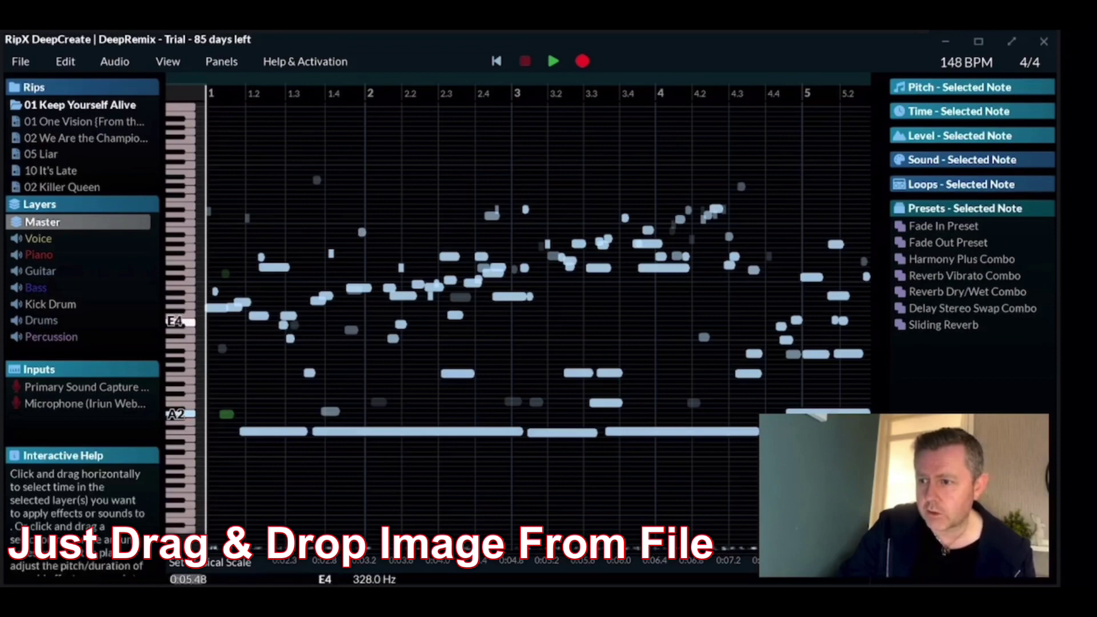
drag(571, 325, 571, 326)
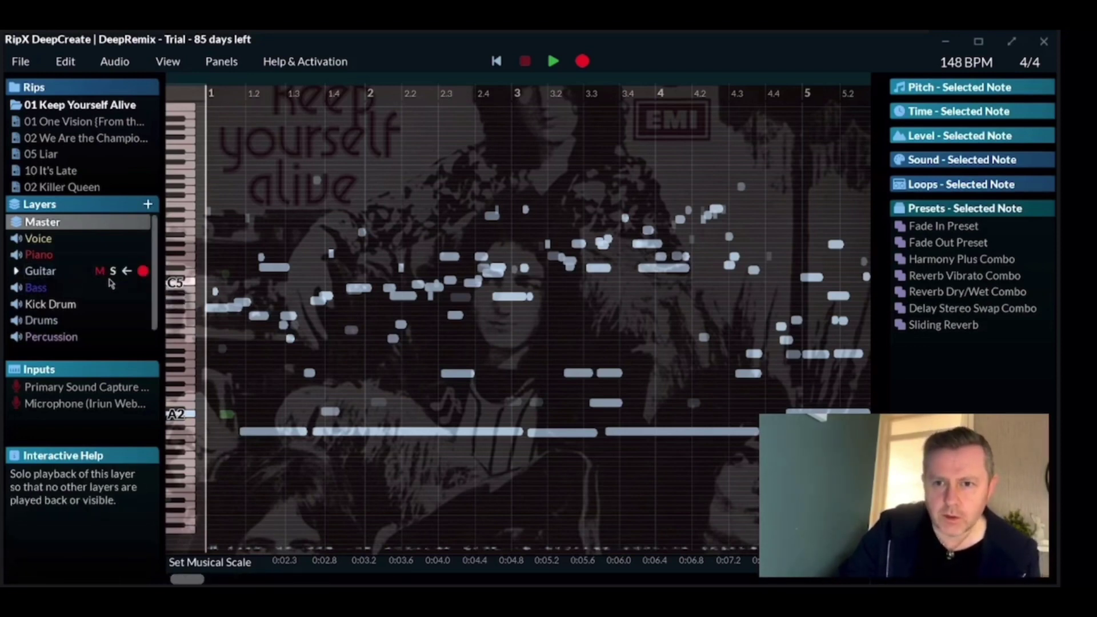
- Select the Guitar layer, keeping its name, and solo it to mute the other six layers
double_click(40, 272)
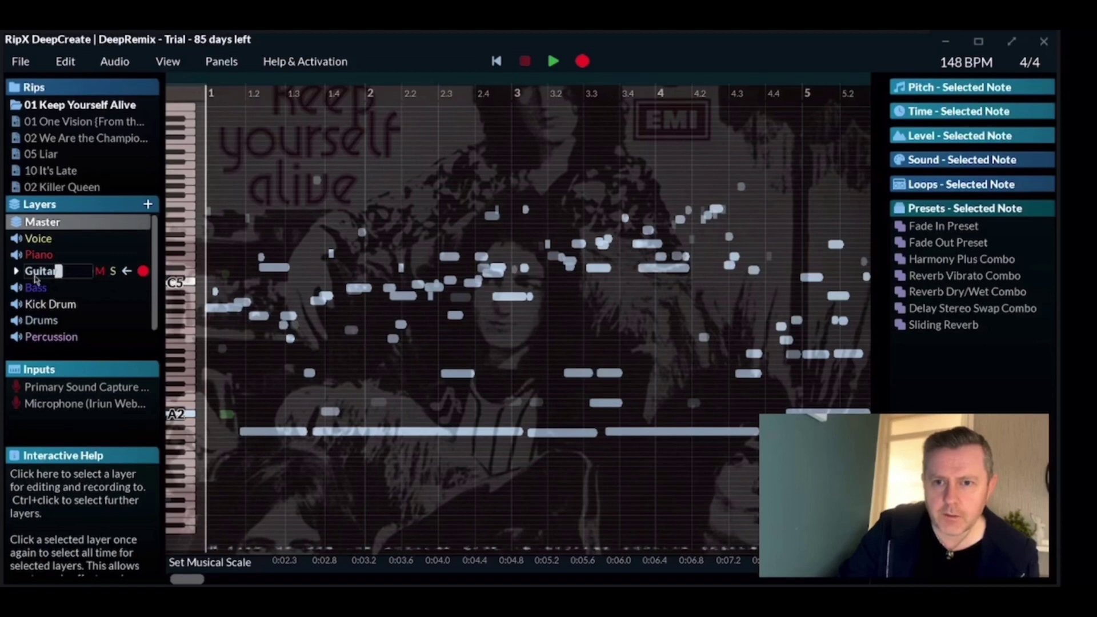
key(Return)
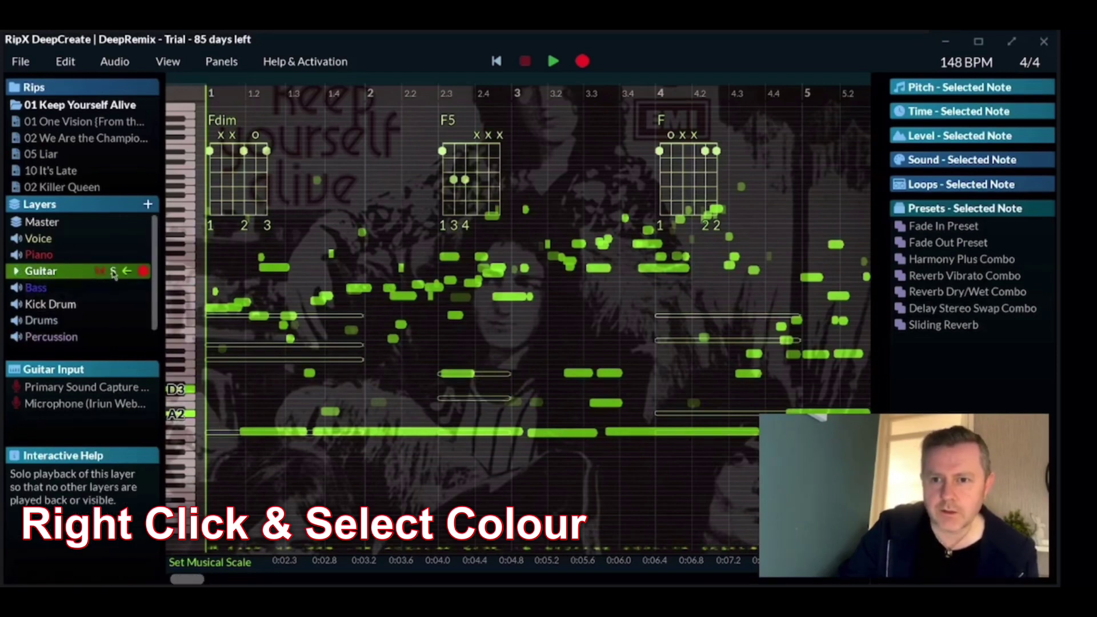
click(113, 272)
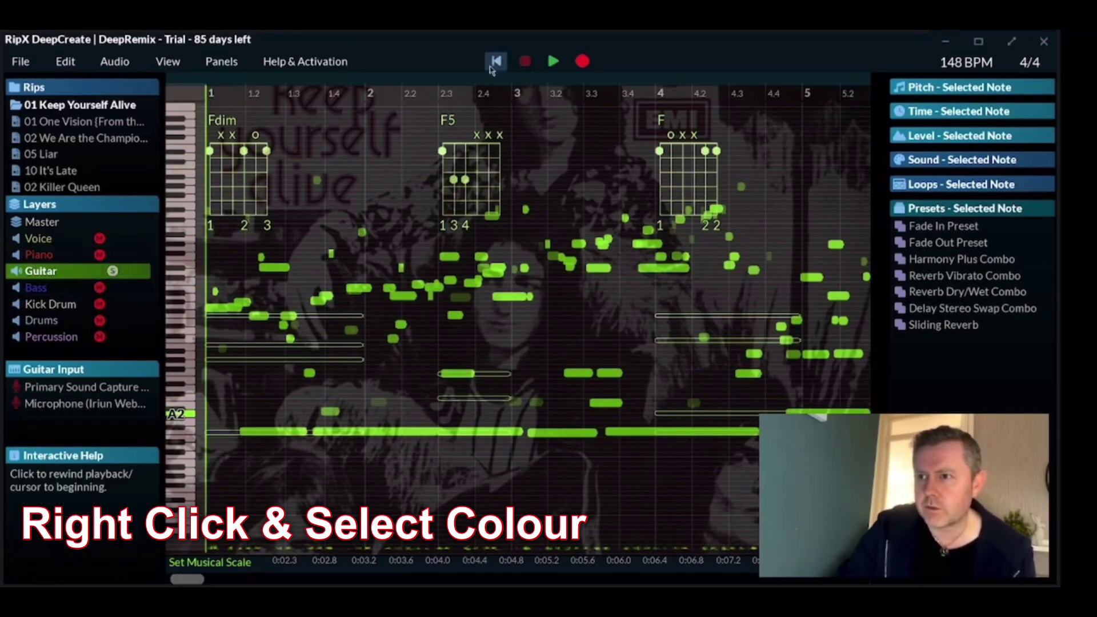
mouse_move(130, 338)
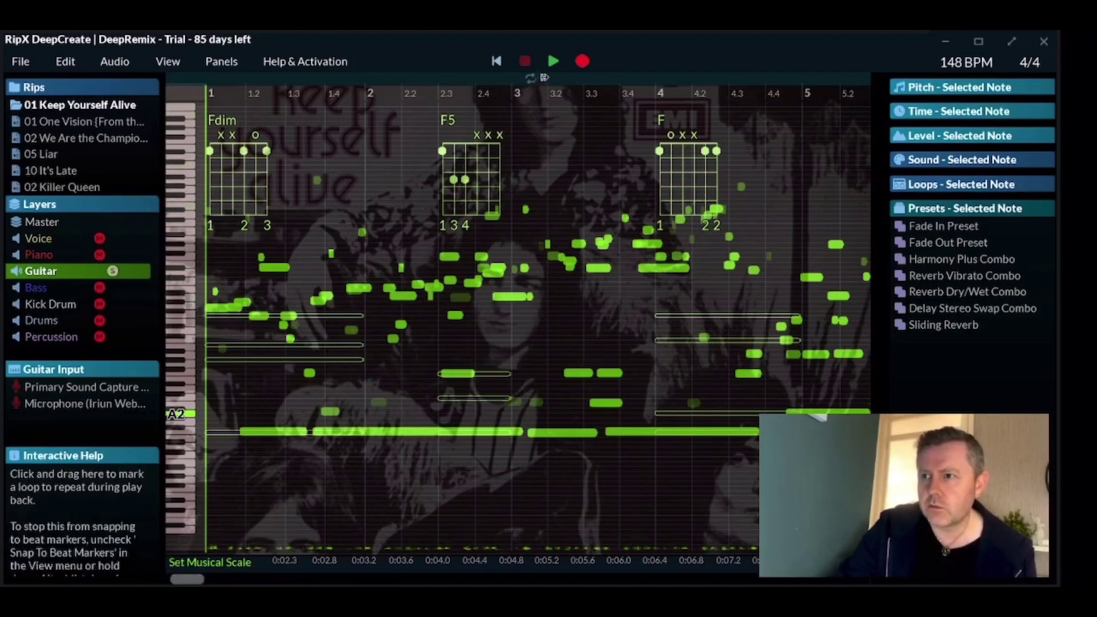
click(553, 62)
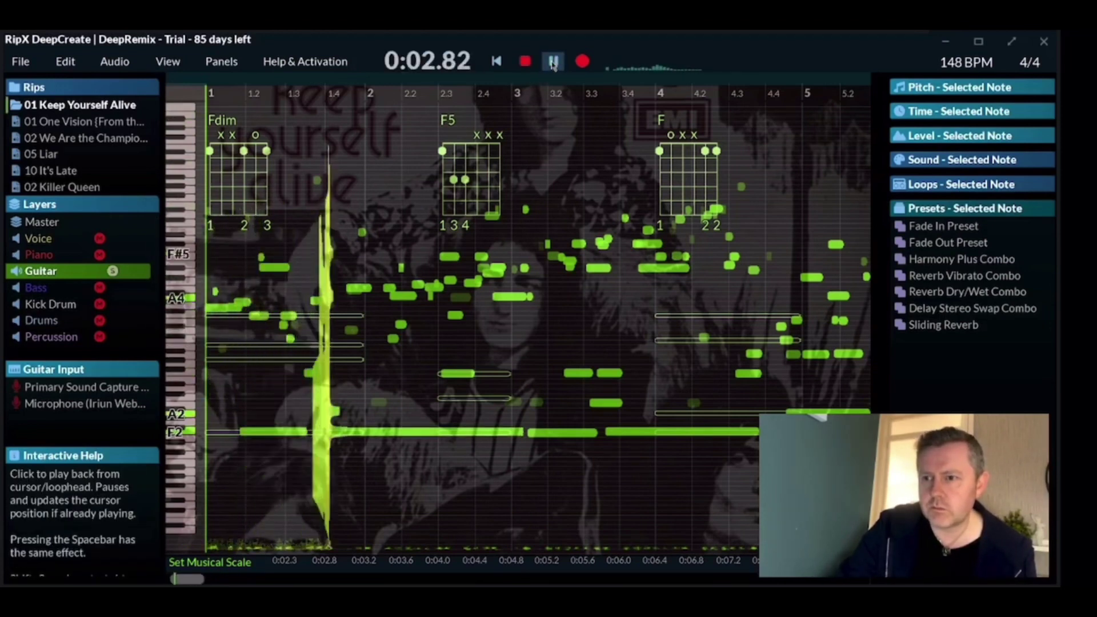
click(552, 62)
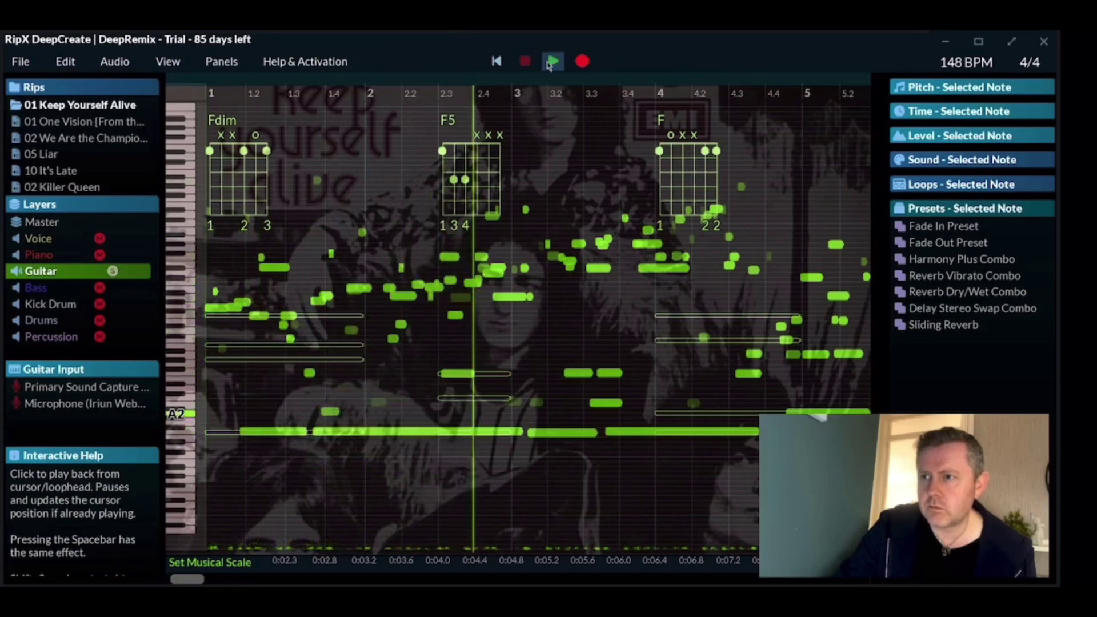
click(497, 62)
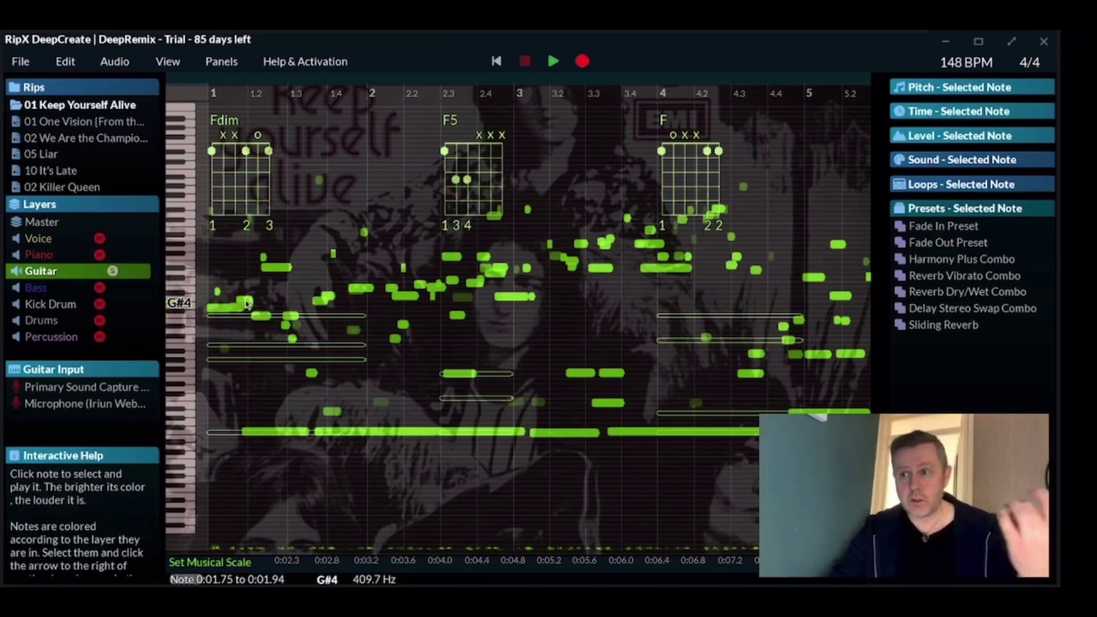
- Audition the low F2, A2 and B2 guitar notes, then the long A2 note further along
click(254, 432)
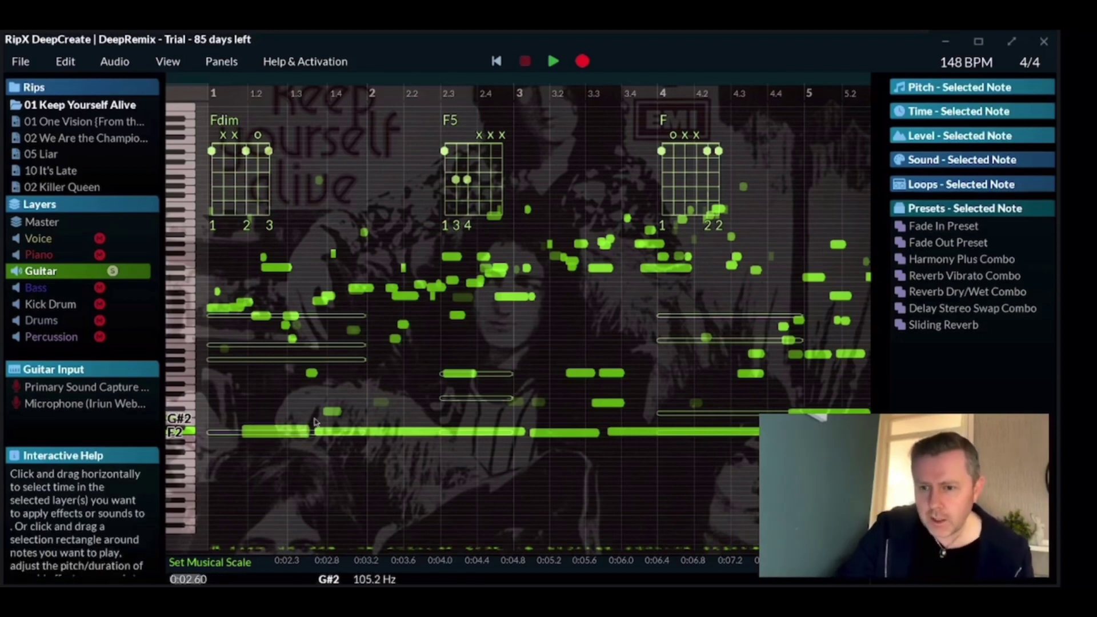
click(336, 414)
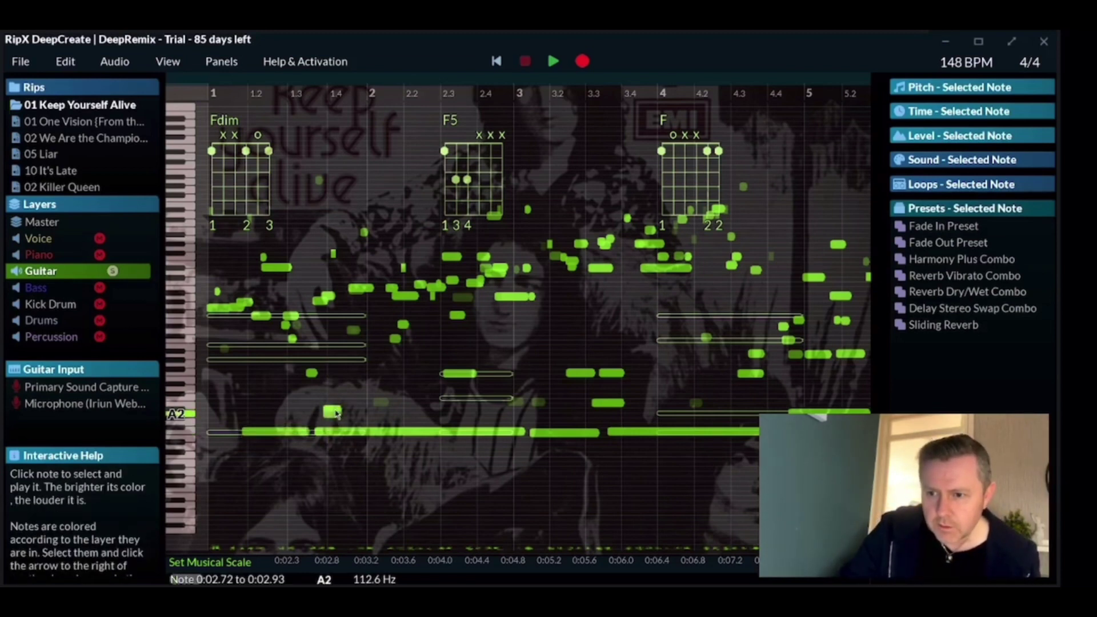
click(620, 405)
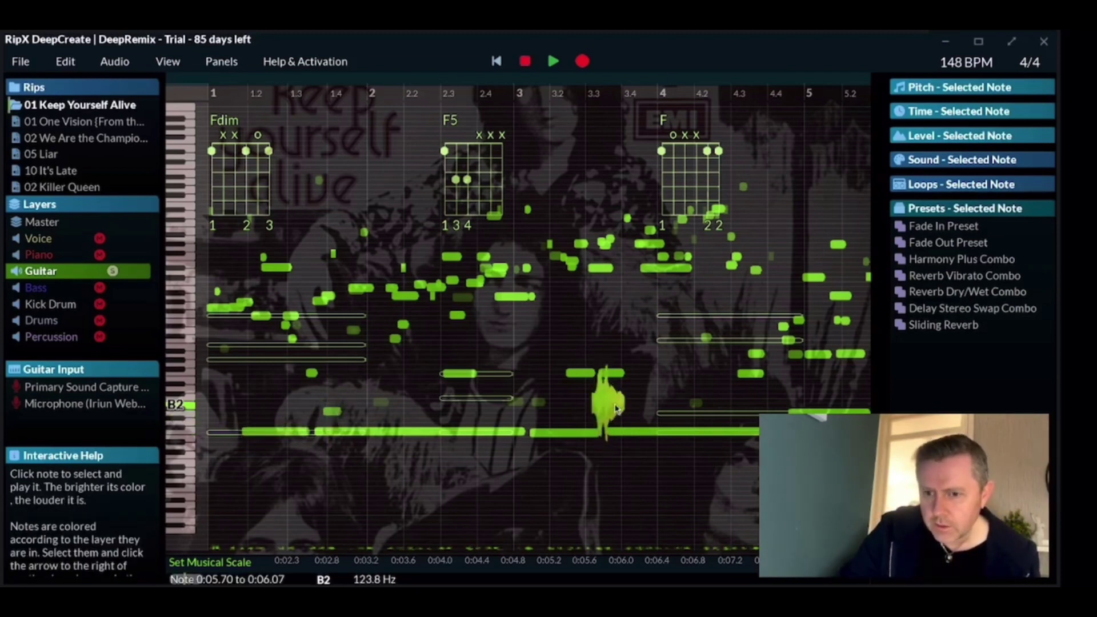
click(676, 418)
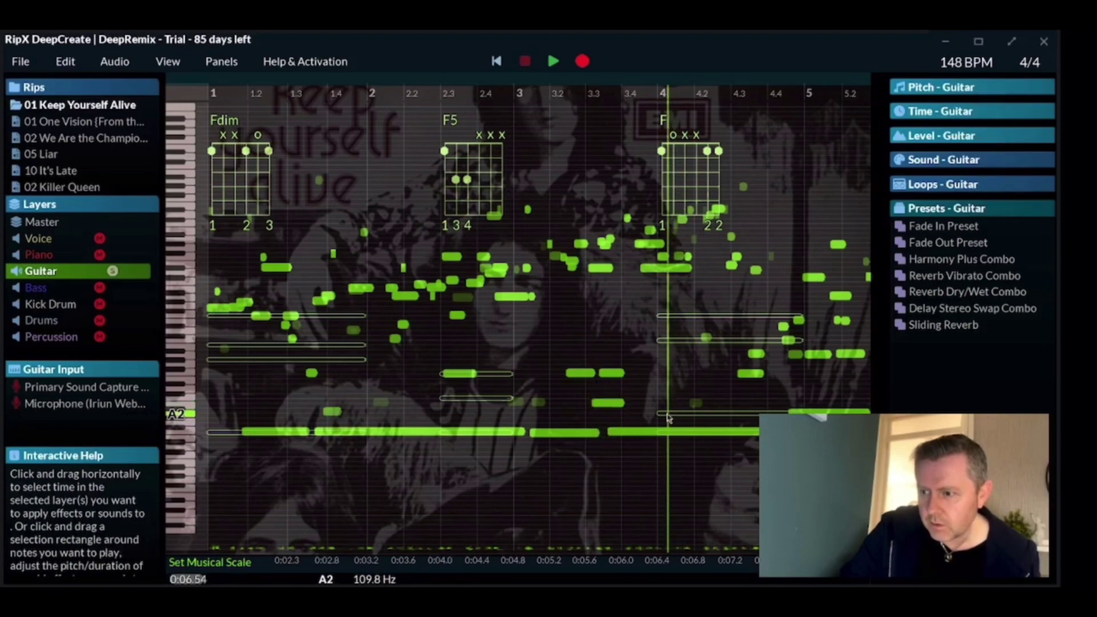
click(823, 410)
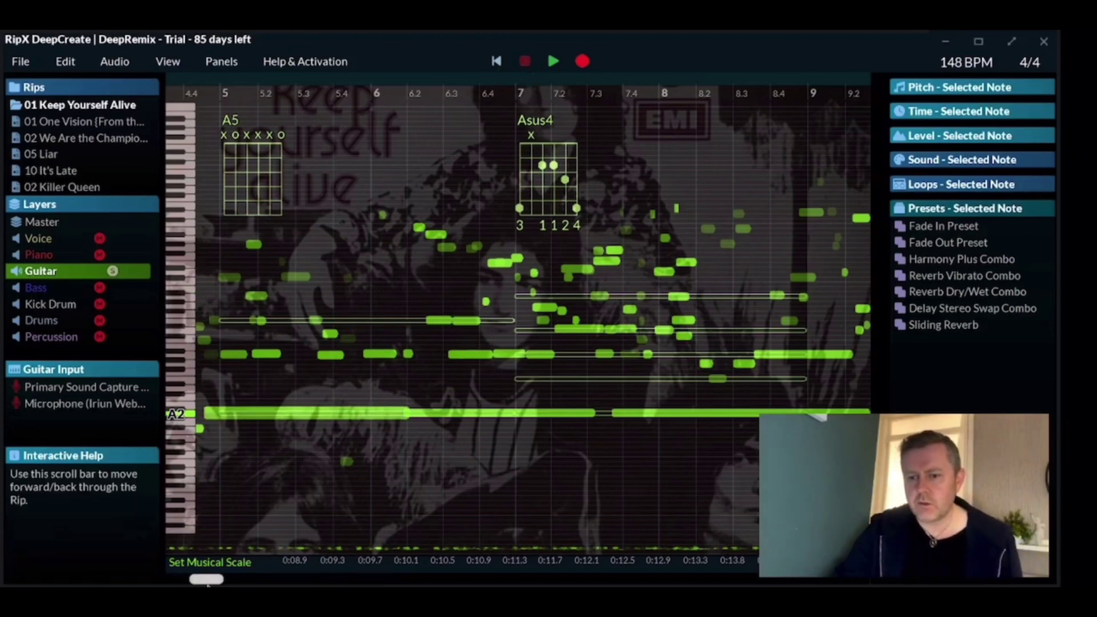
- Scroll the piano roll back to bar 1
drag(207, 579, 177, 582)
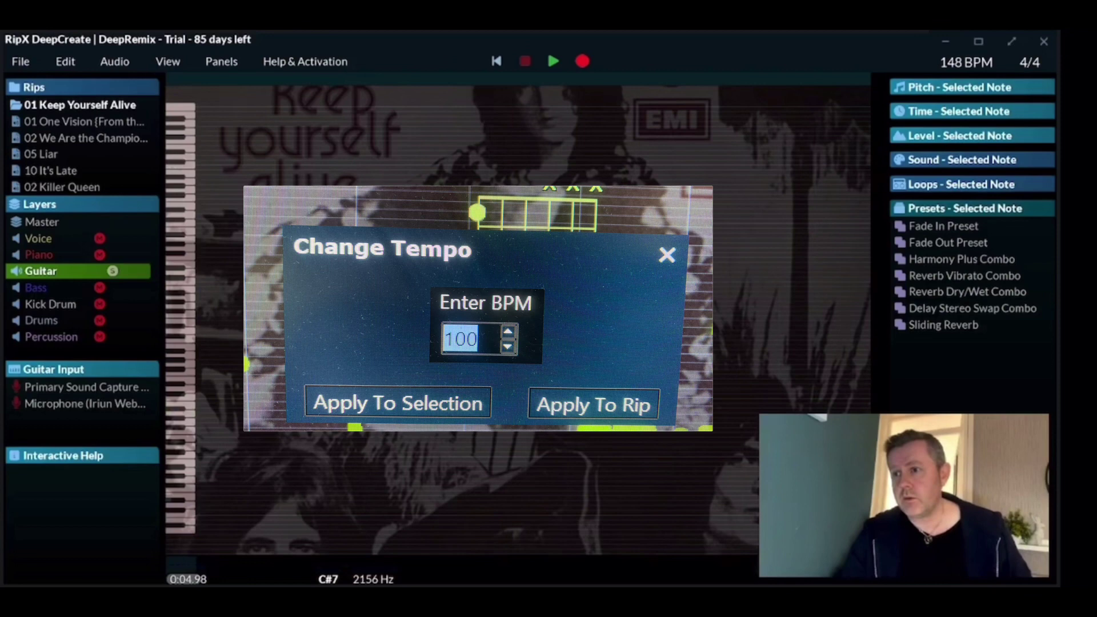
- Apply the 100 BPM tempo to the entire Keep Yourself Alive rip
click(582, 257)
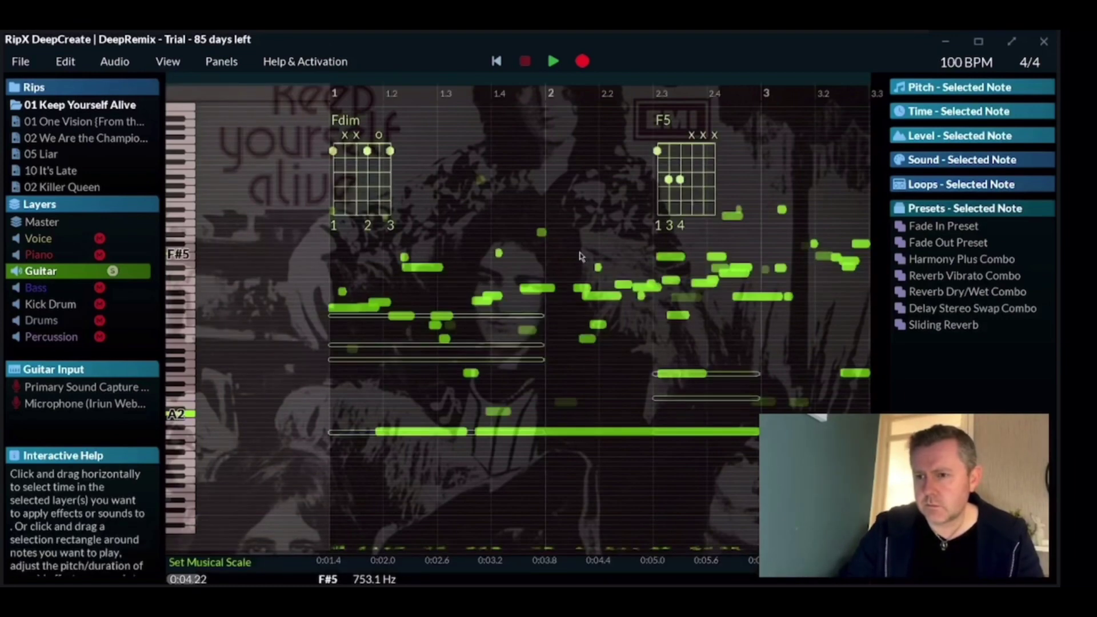
click(496, 61)
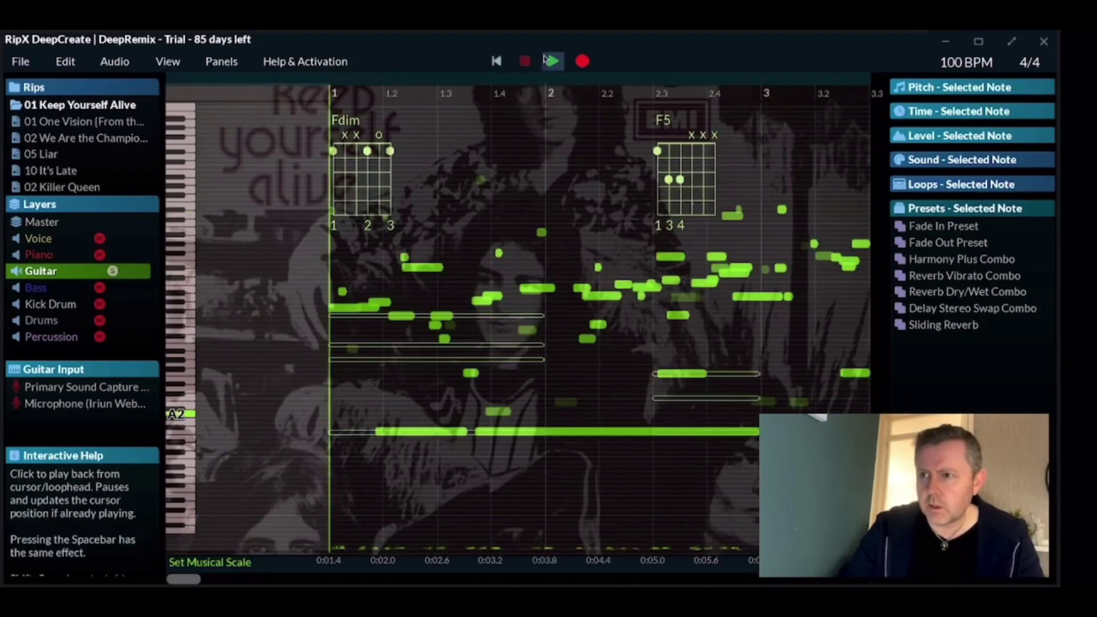
click(553, 63)
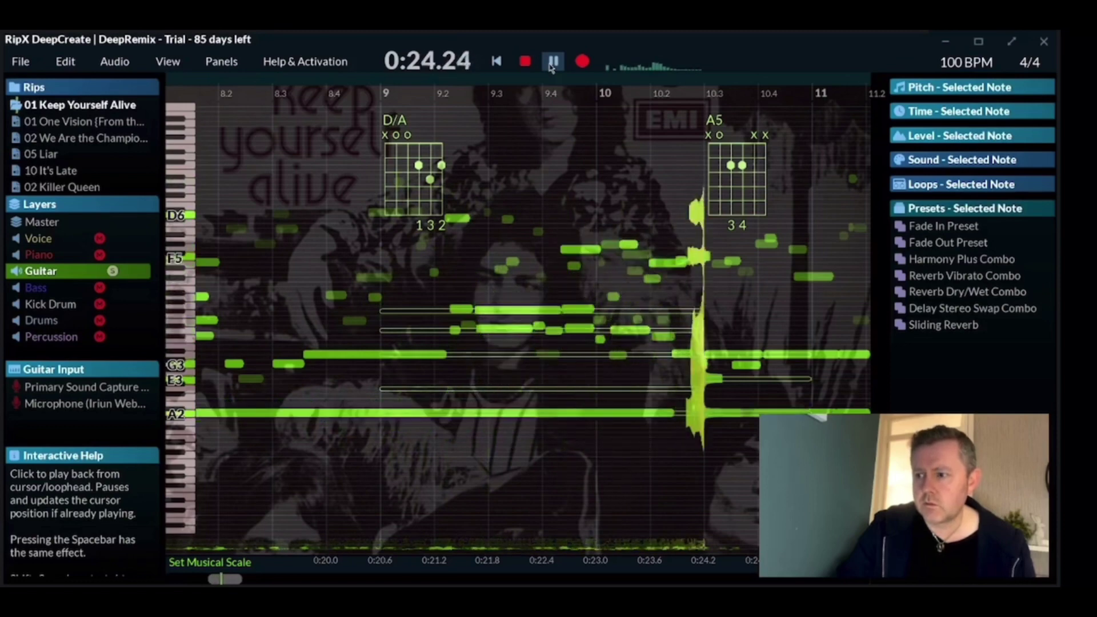
click(552, 61)
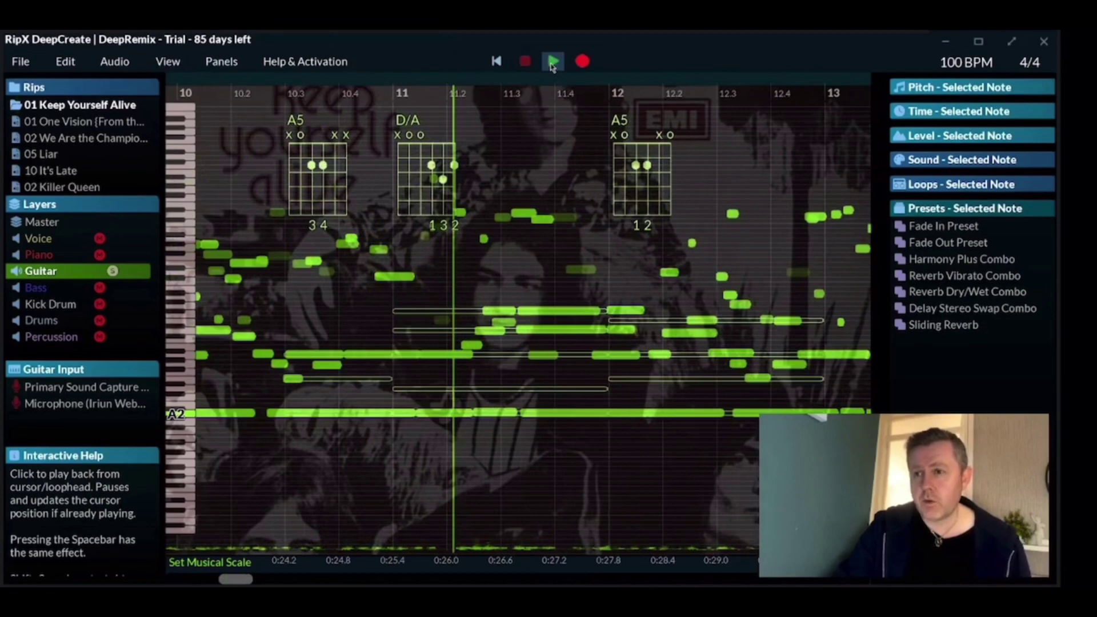
click(495, 61)
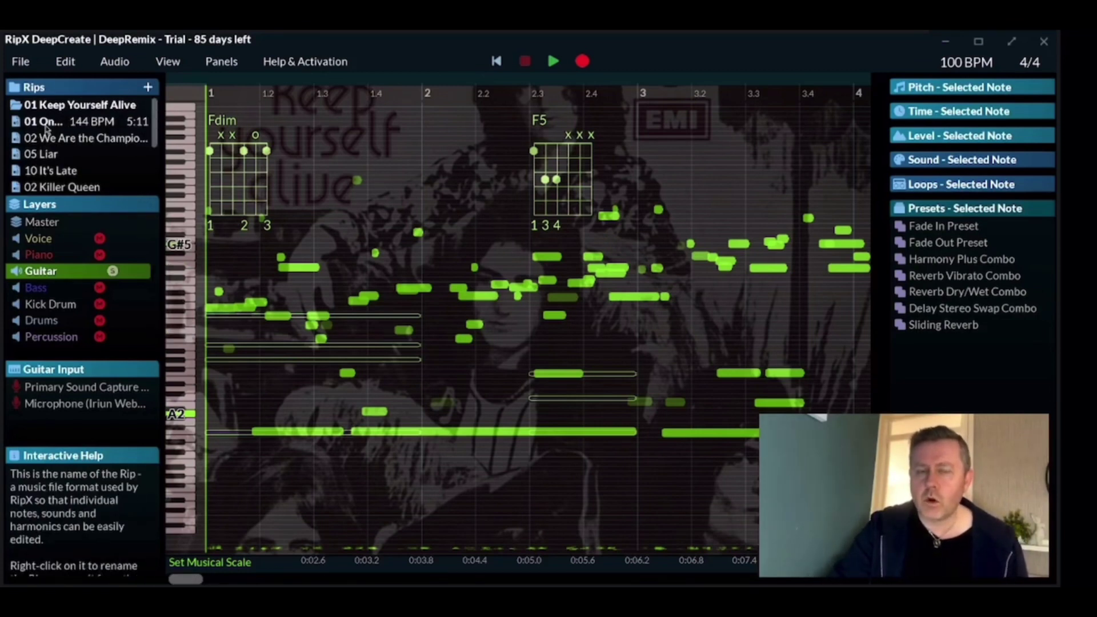
- Open the One Vision rip and rewind it to bar 1
click(46, 121)
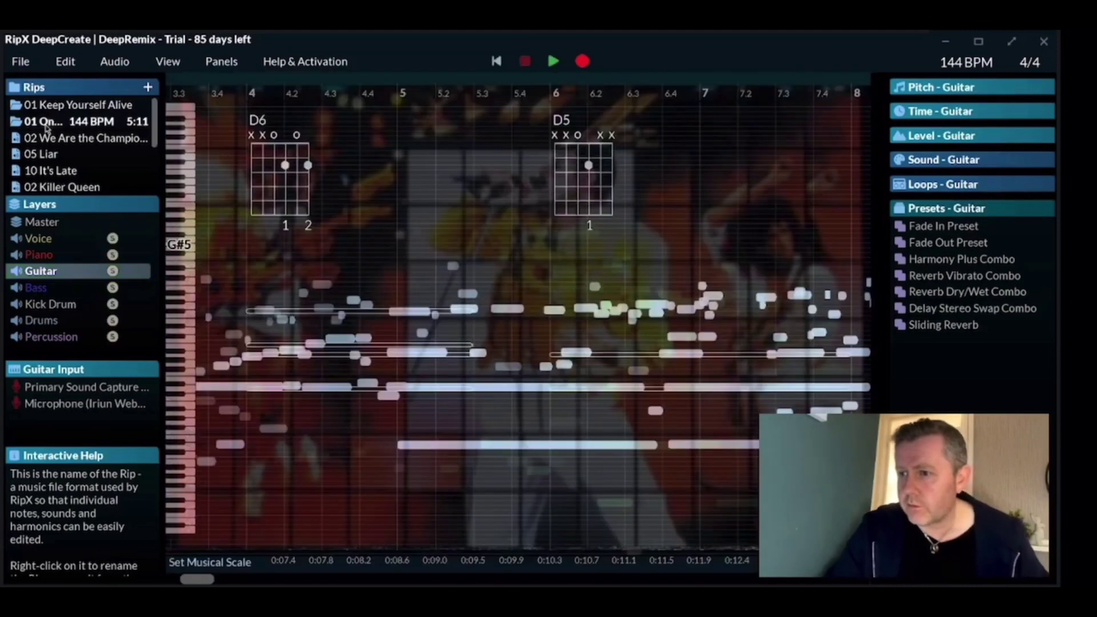
click(497, 62)
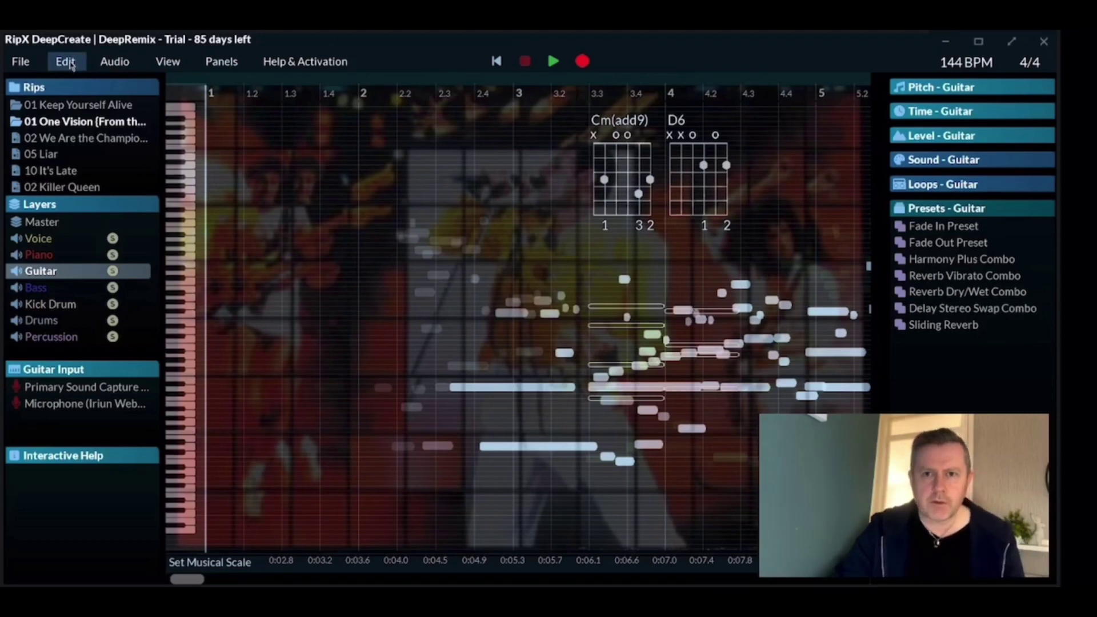
- Use the Edit menu to bring One Vision back to all layers under Master
click(72, 64)
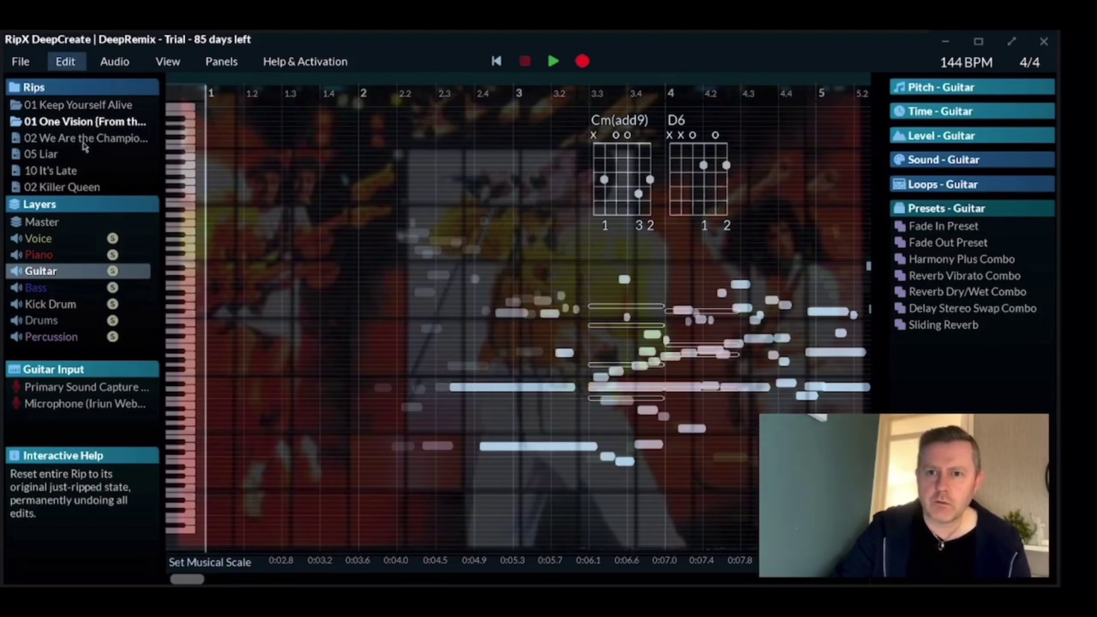
click(84, 147)
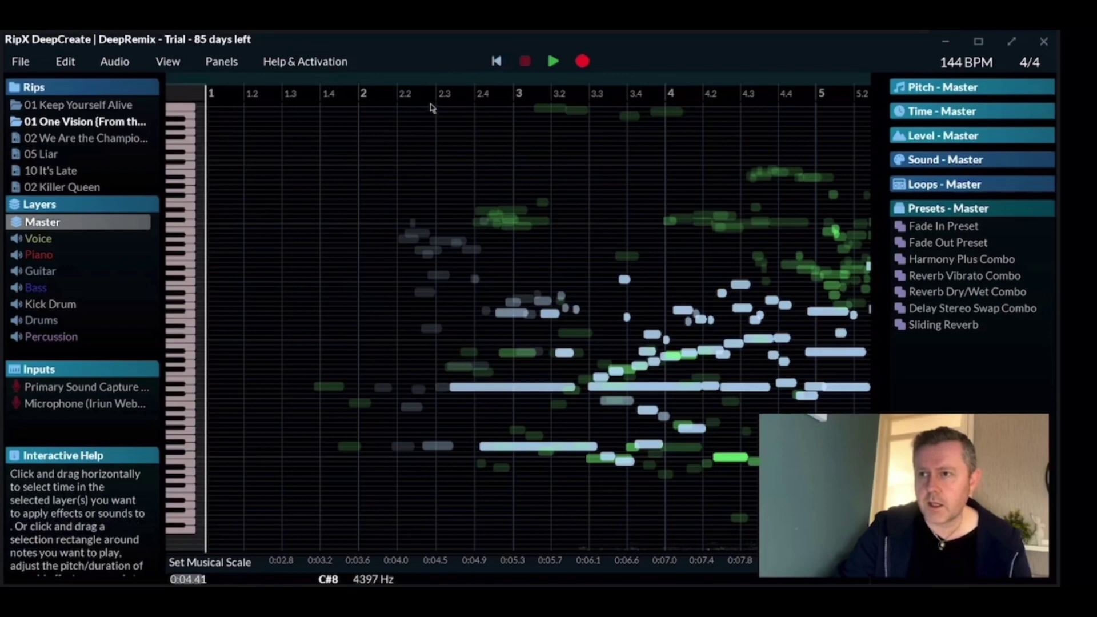
- Play the opening of the full One Vision mix, then pause and rewind to the start
click(554, 61)
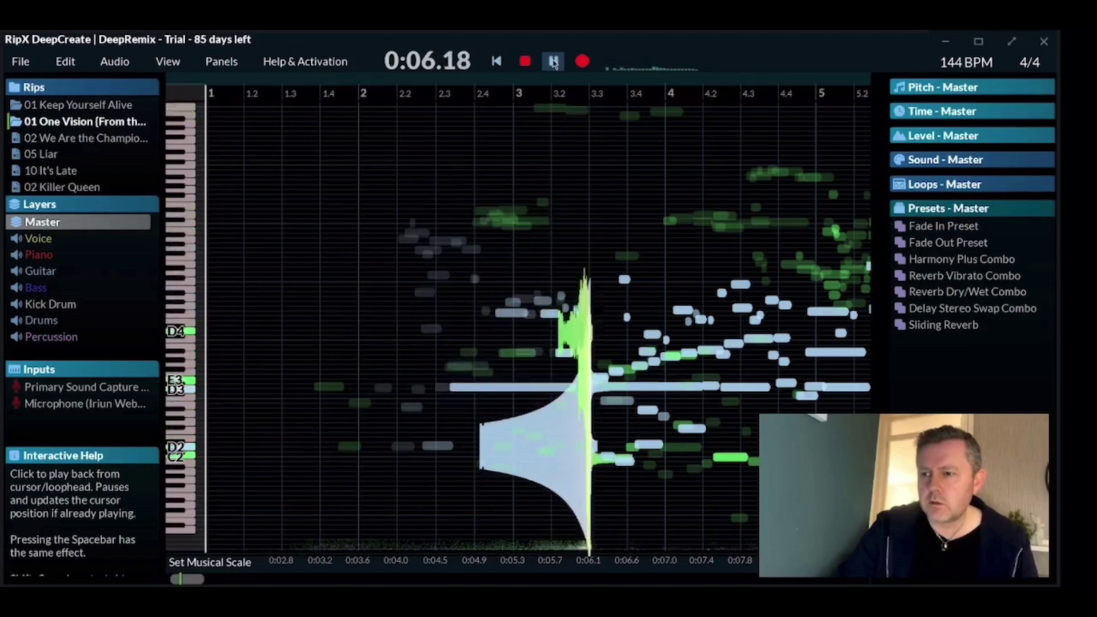
click(553, 62)
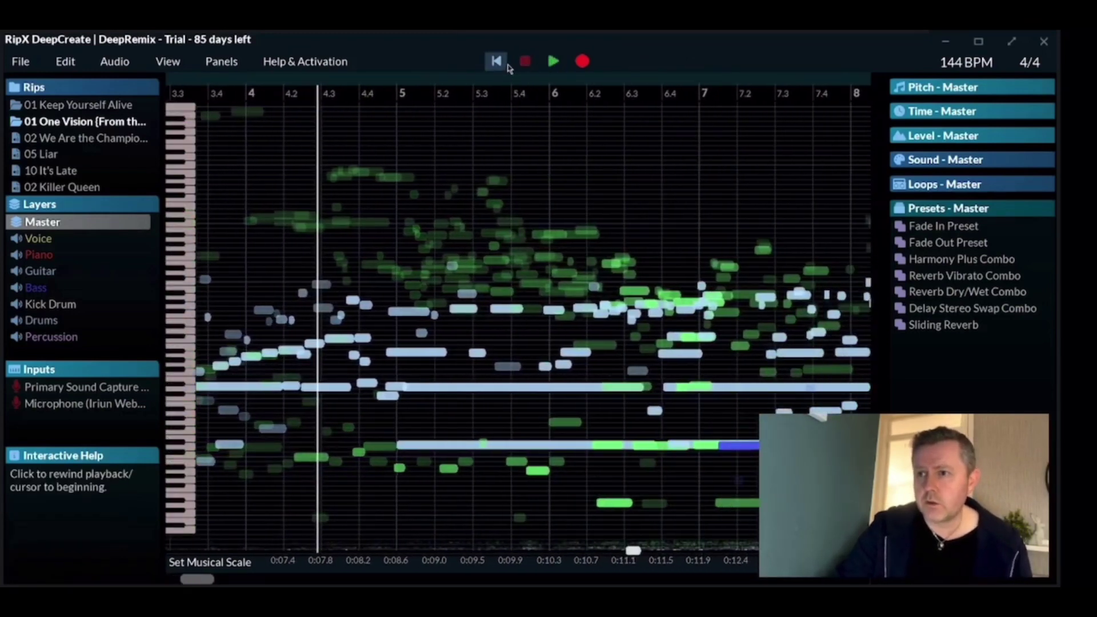
click(497, 62)
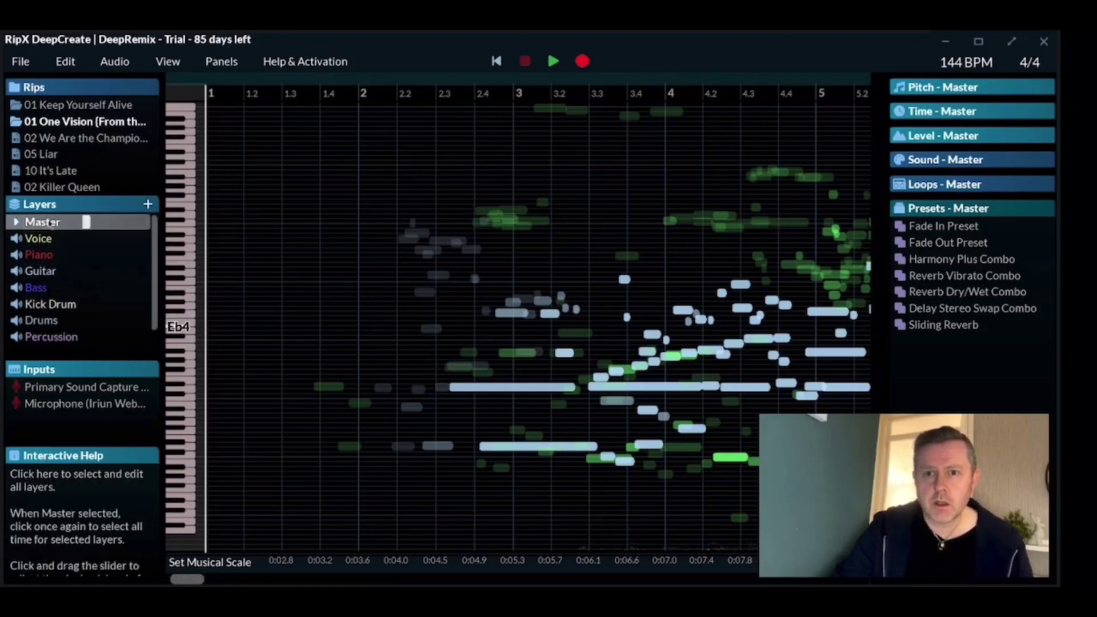
- Enlarge the rips list and open Intro One Vision Magic, rewound to its beginning
drag(84, 193, 76, 273)
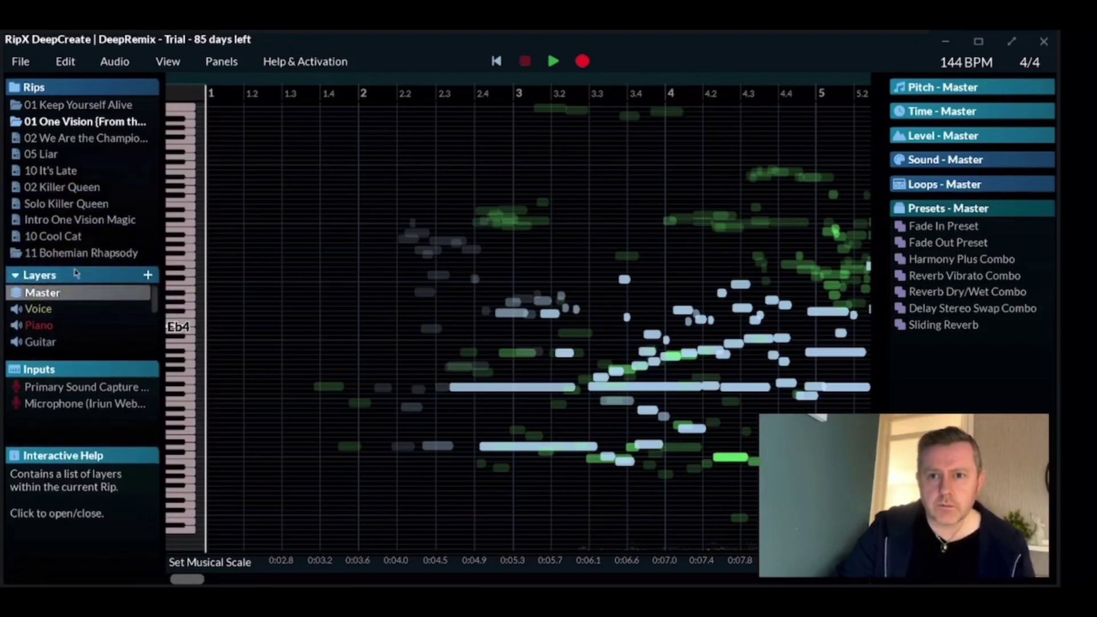
click(38, 220)
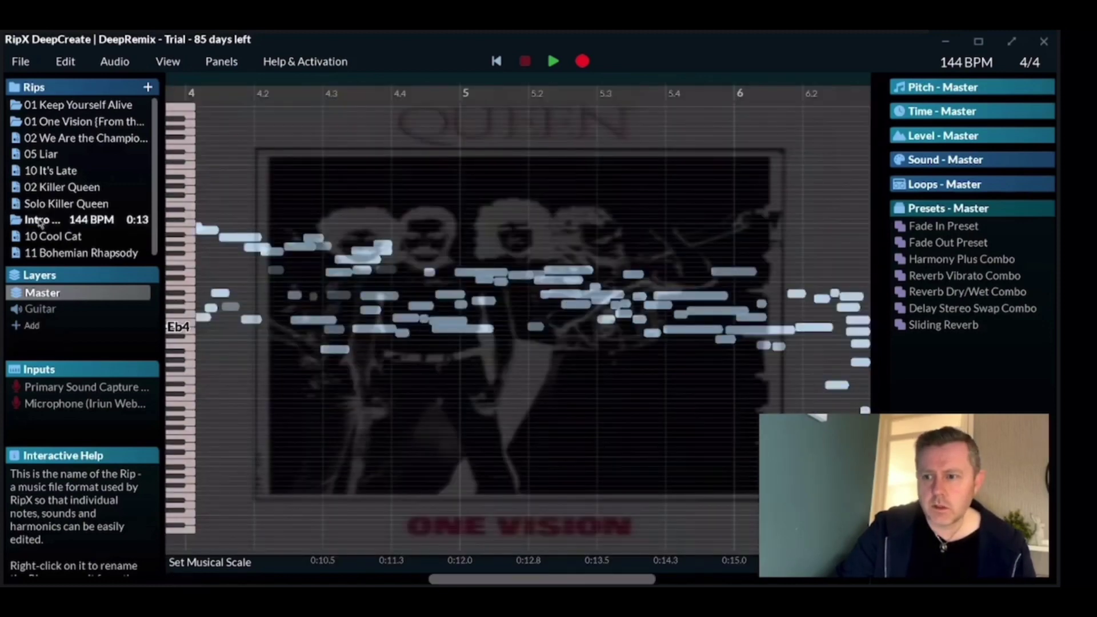
click(496, 61)
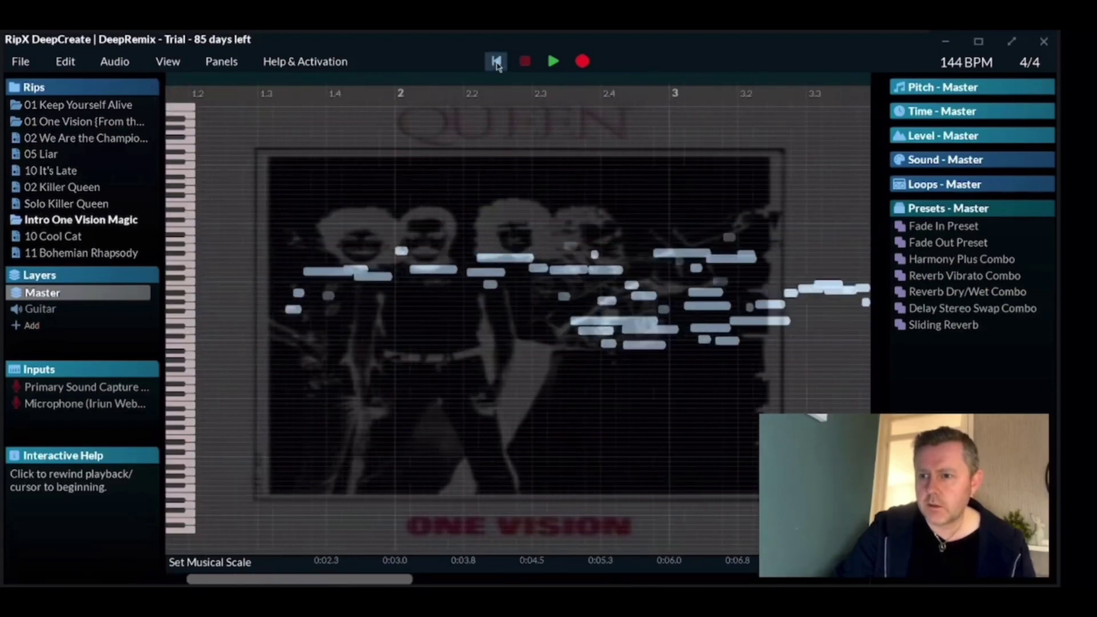
click(496, 62)
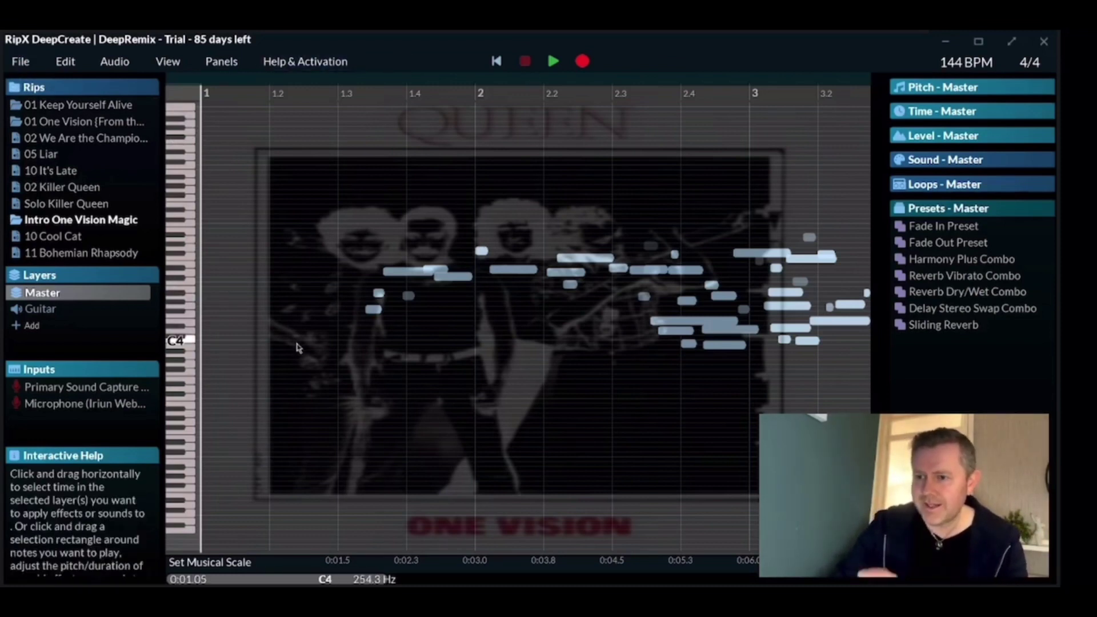
- Play the guitar intro, stop and rewind, then select one of its notes
click(553, 62)
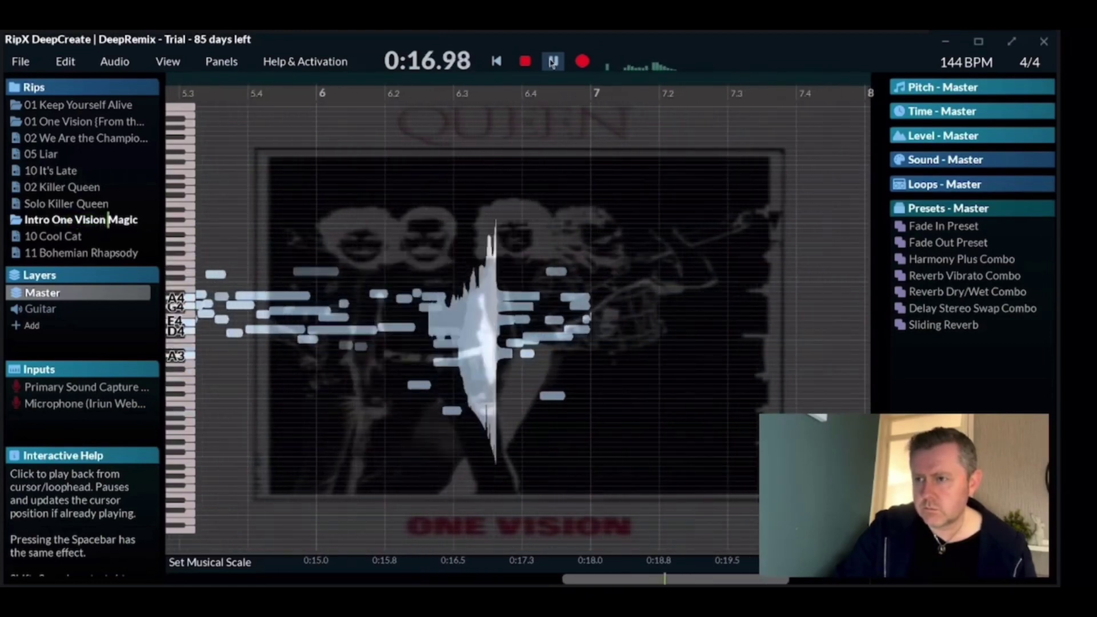
click(553, 62)
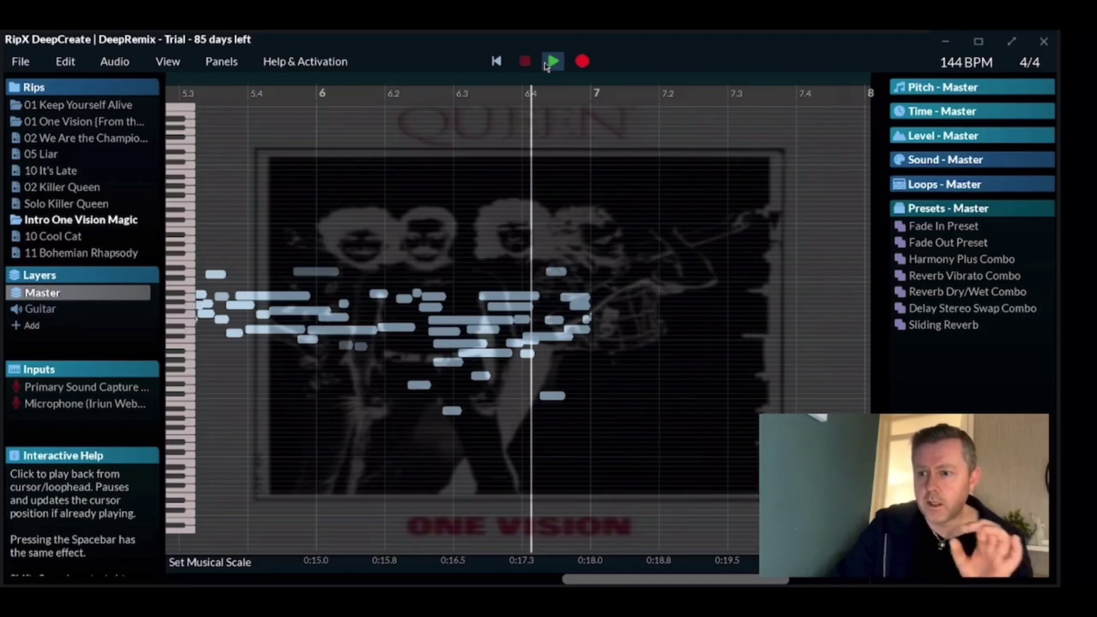
click(496, 61)
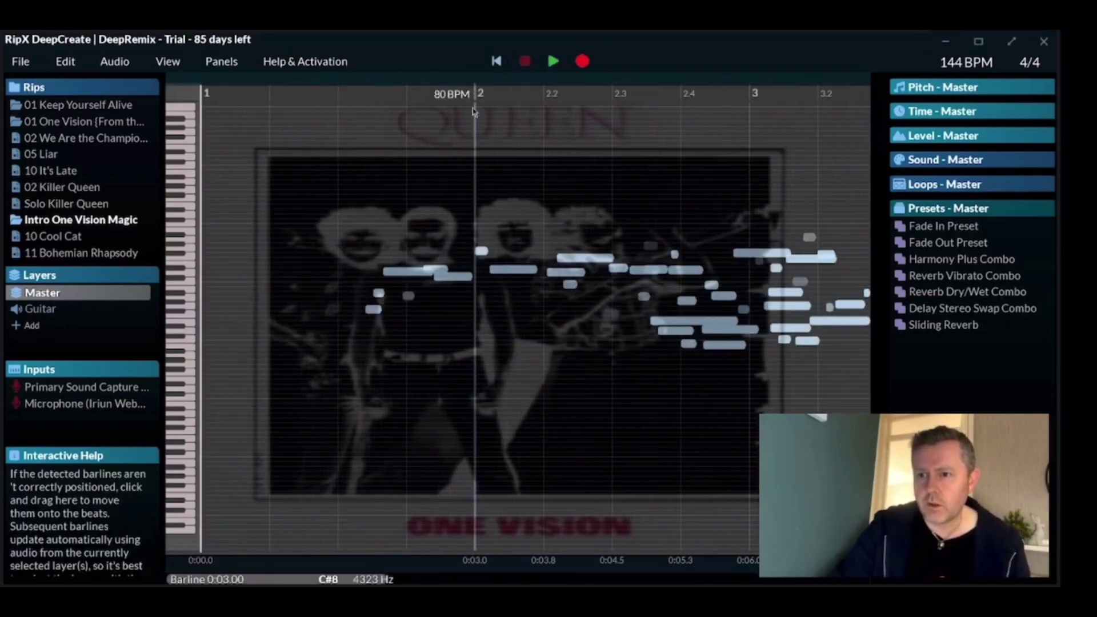
click(402, 274)
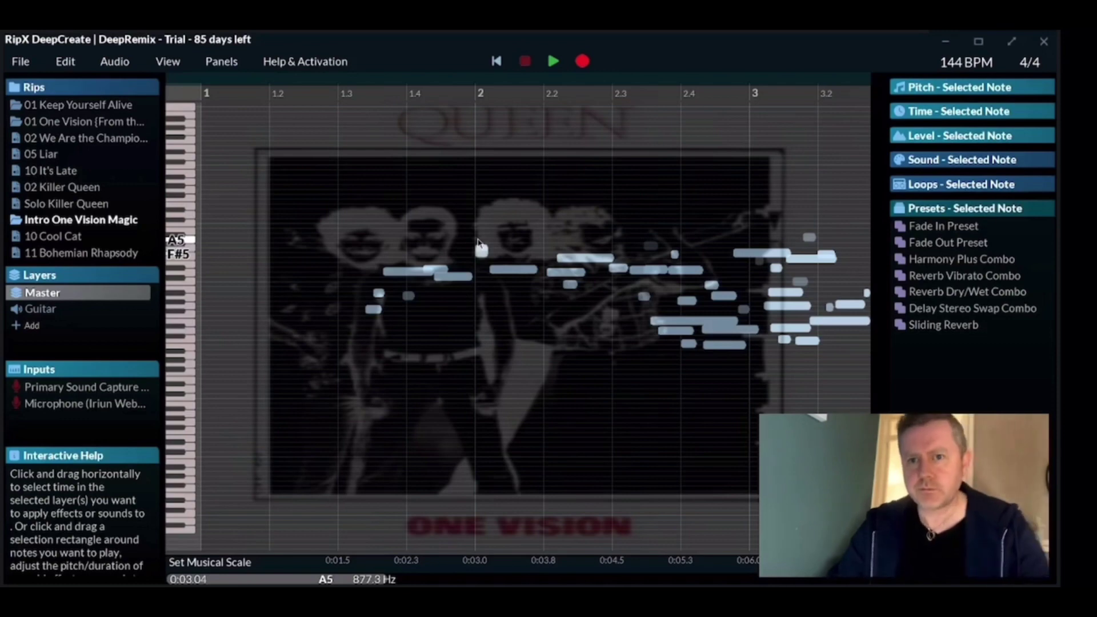
- Open the 02 Killer Queen rip, scroll back to the start, and select the low green G2 note
click(54, 188)
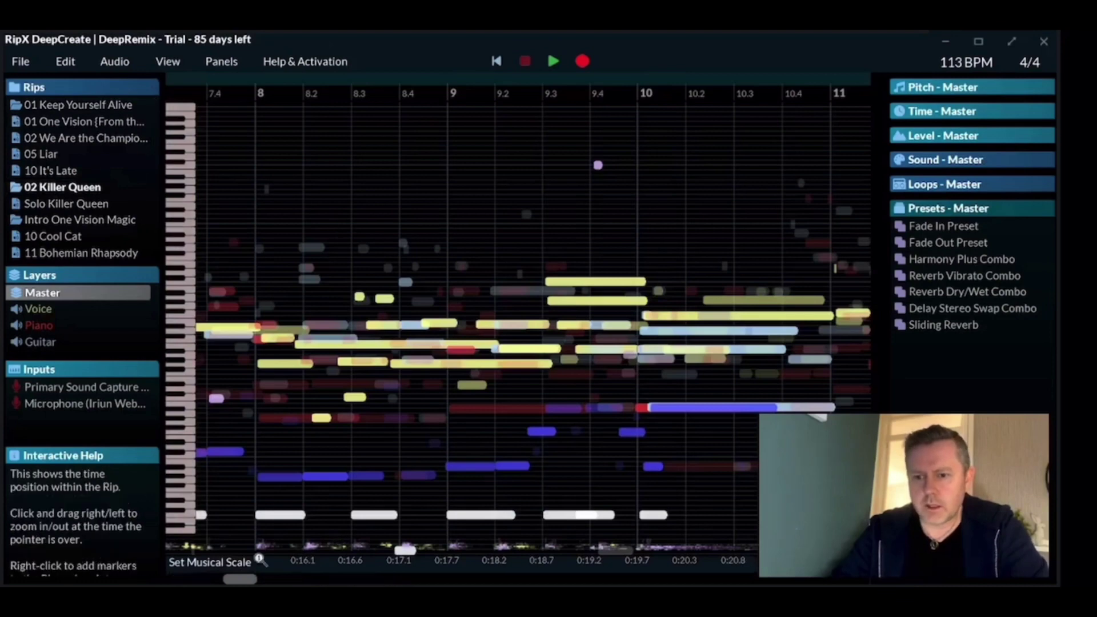
drag(249, 582, 177, 580)
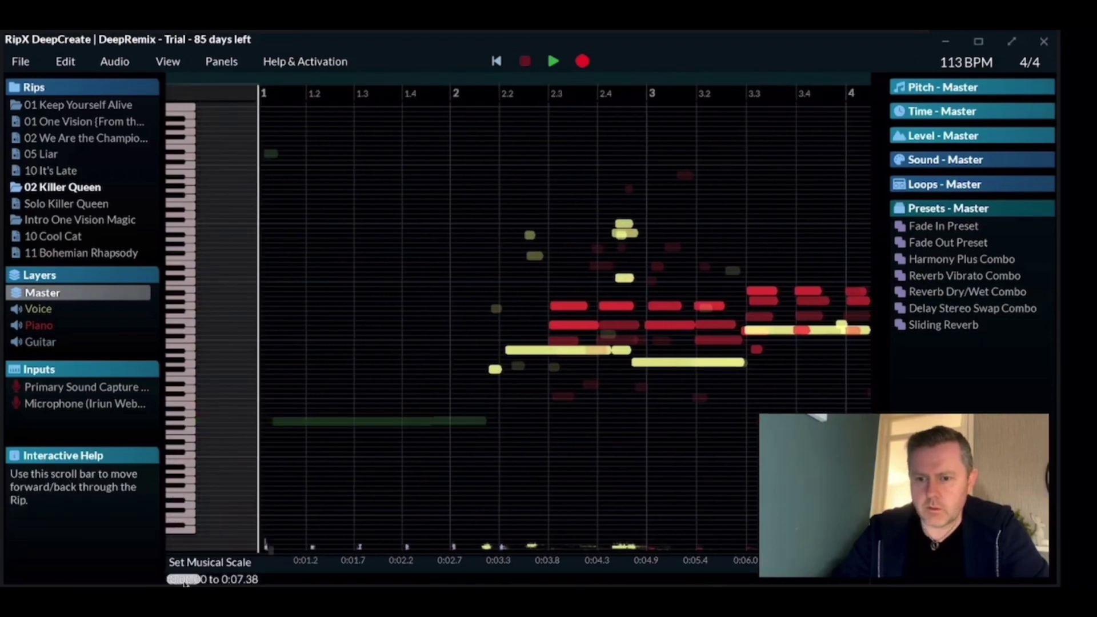
click(285, 423)
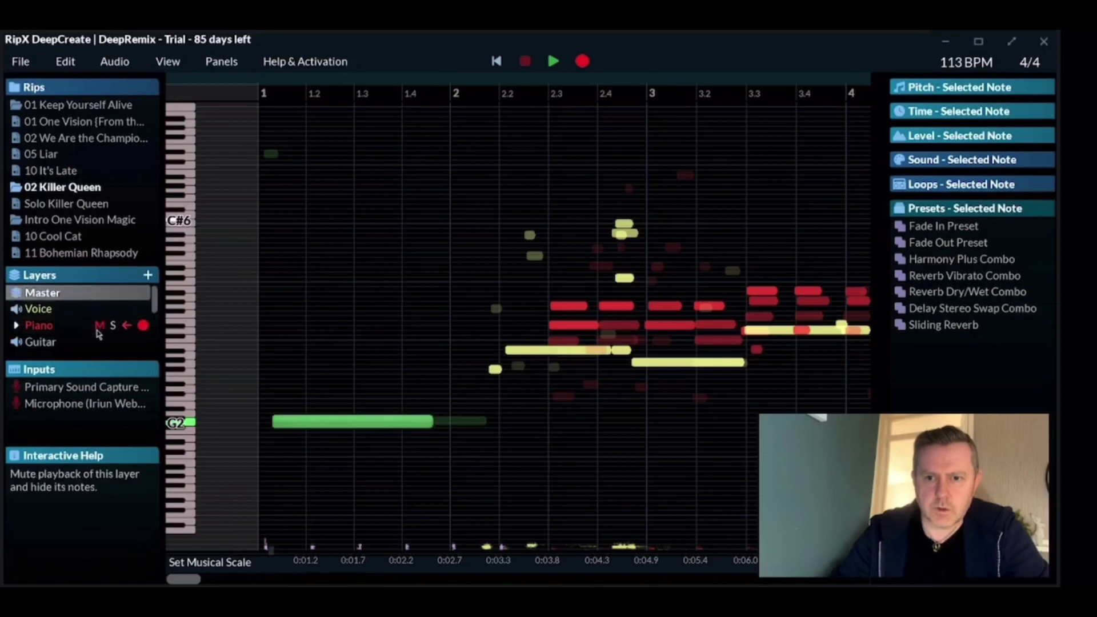
- Solo the Piano layer and play the piano part on its own, then stop
click(113, 326)
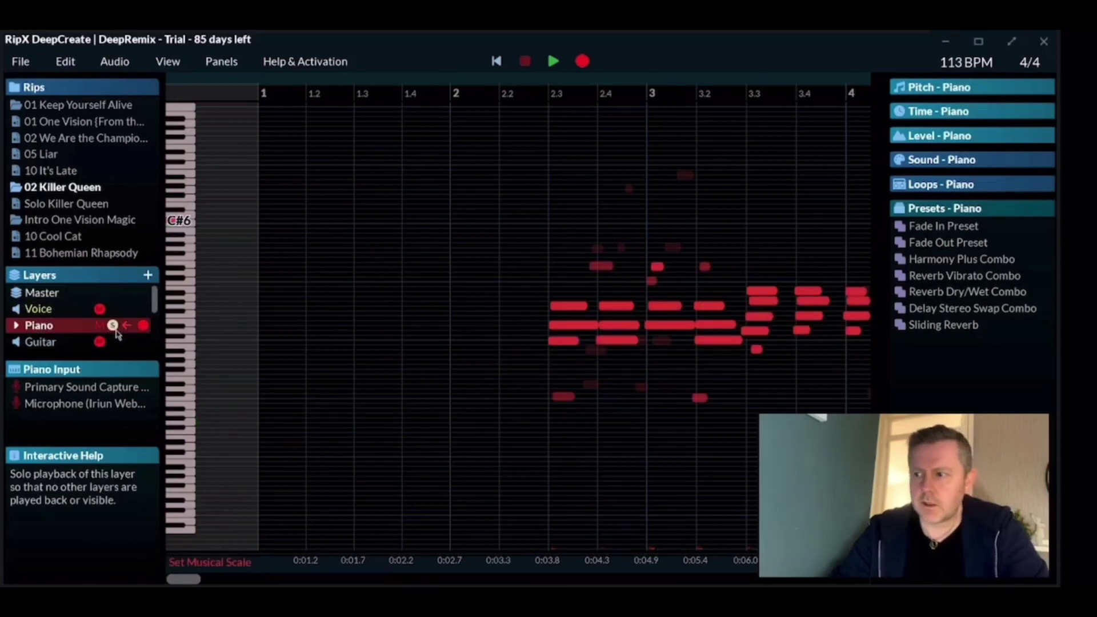
click(553, 63)
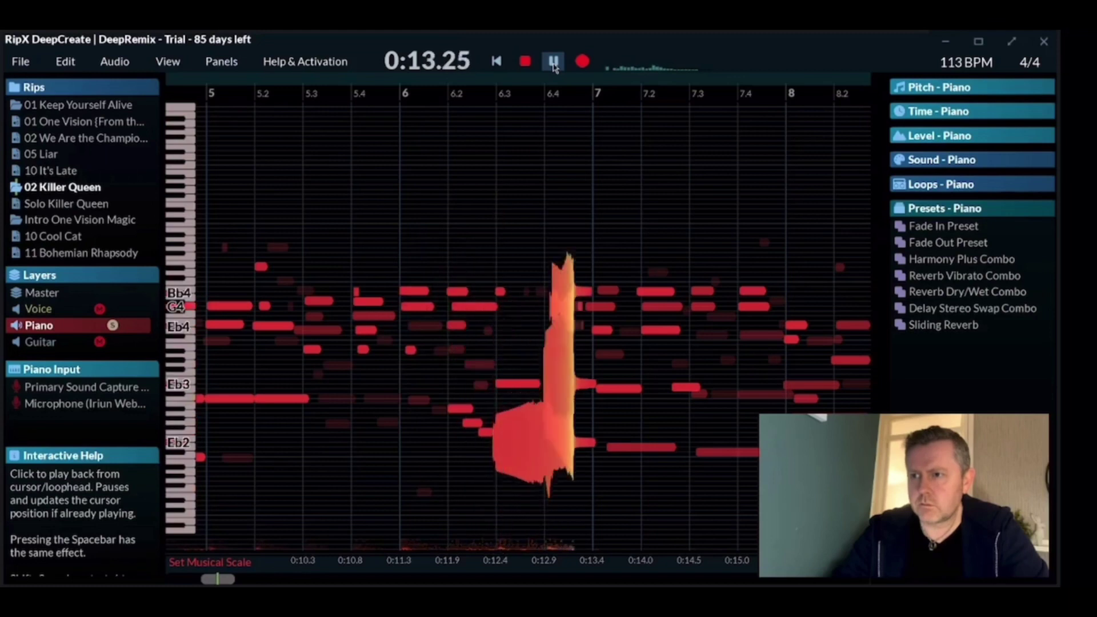
click(553, 62)
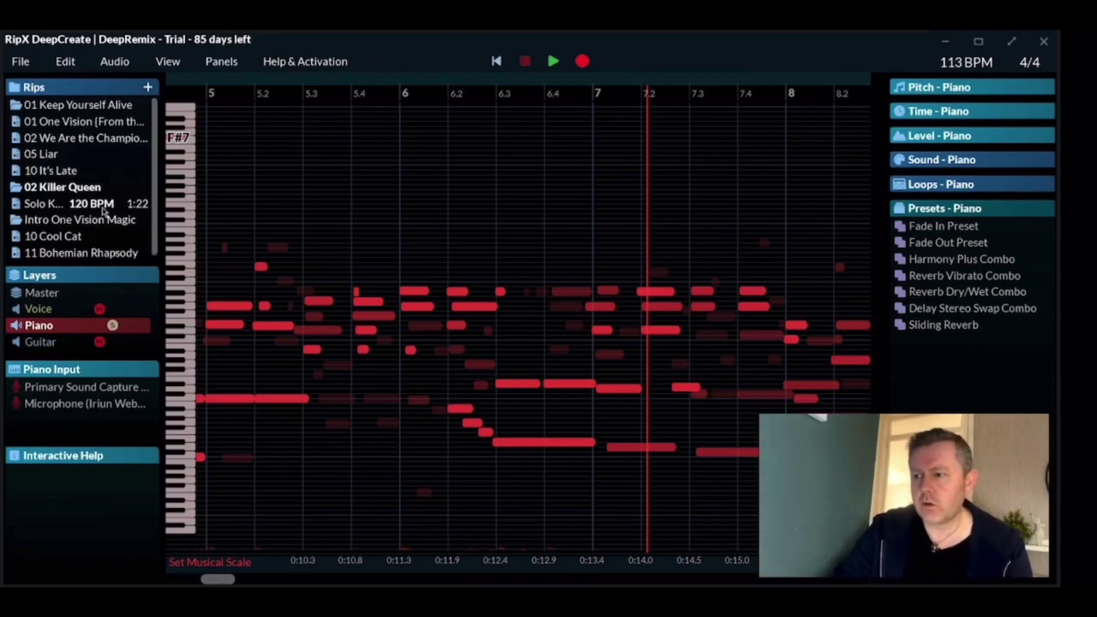
- Play the Solo Killer Queen guitar solo from the beginning, then open 11 Bohemian Rhapsody
click(41, 206)
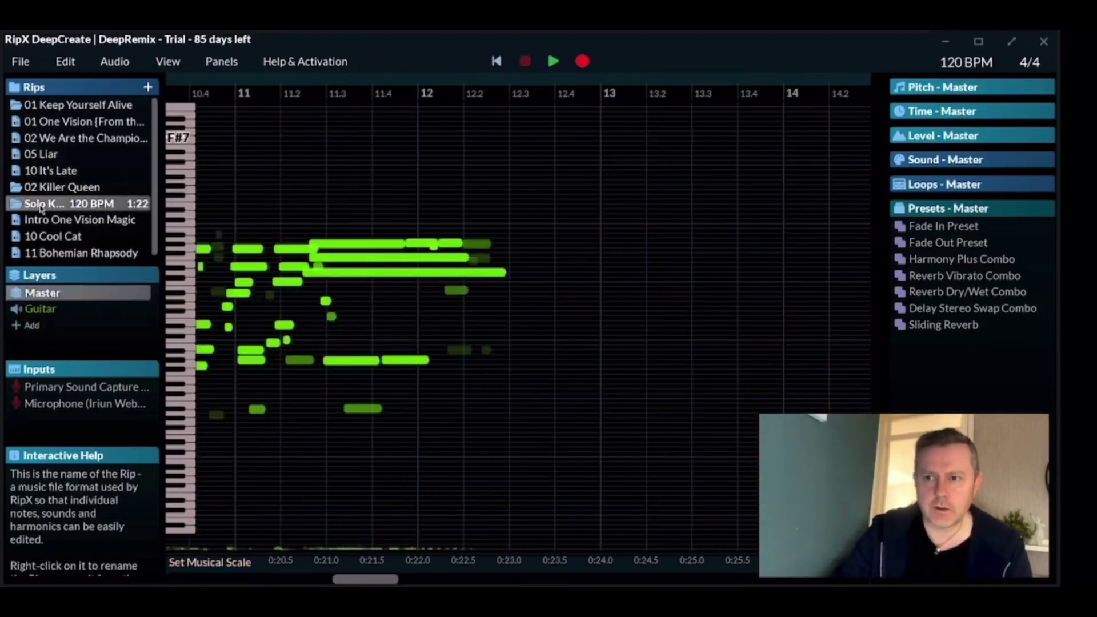
click(497, 62)
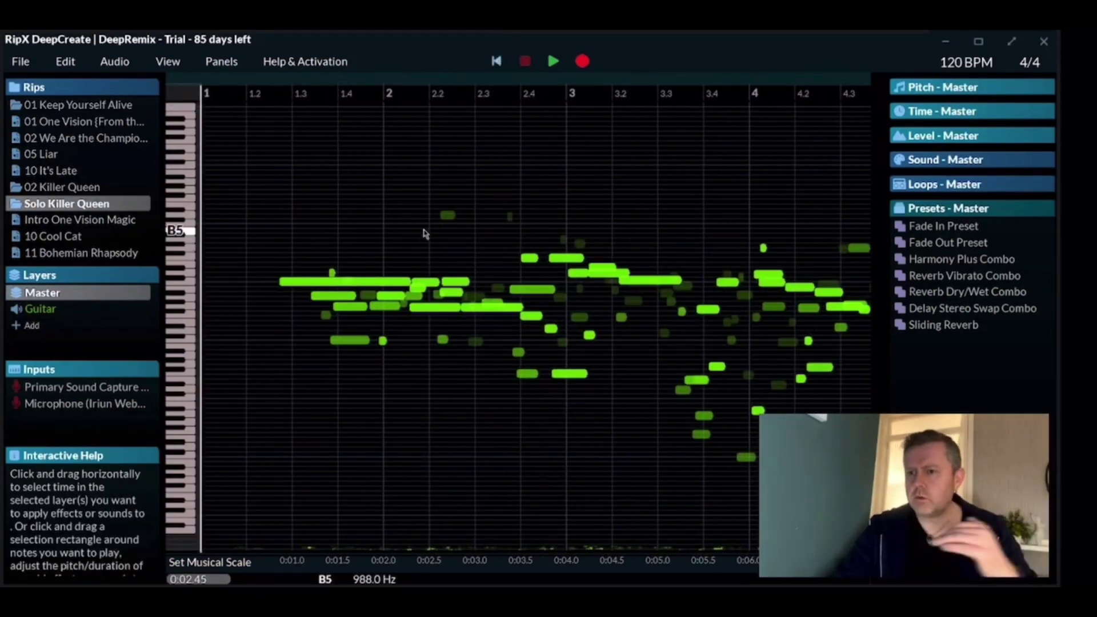
click(553, 61)
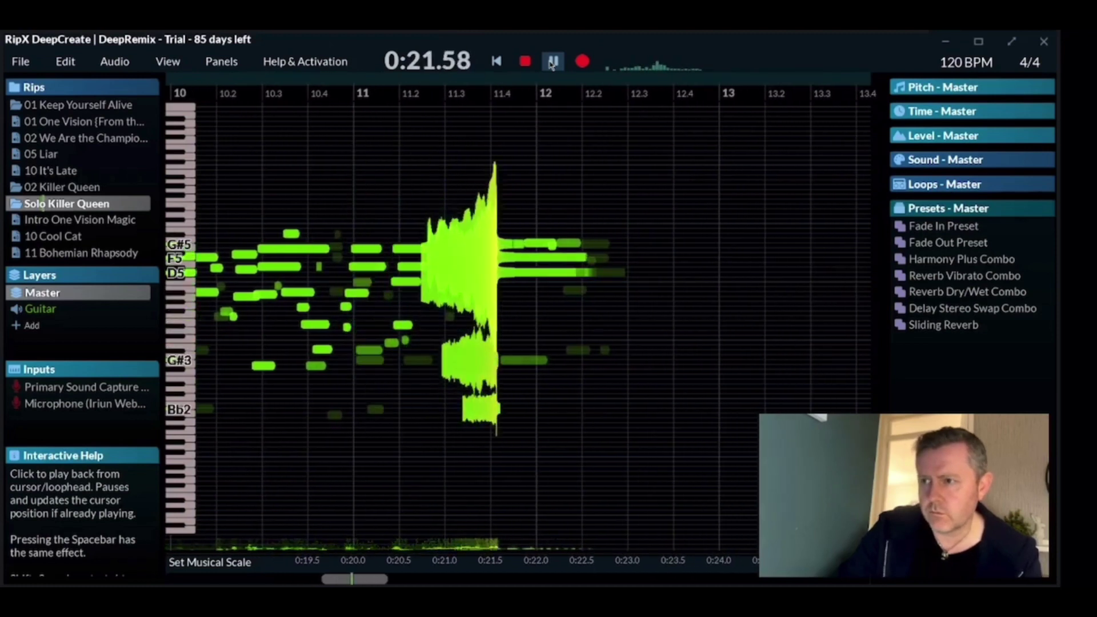
click(552, 62)
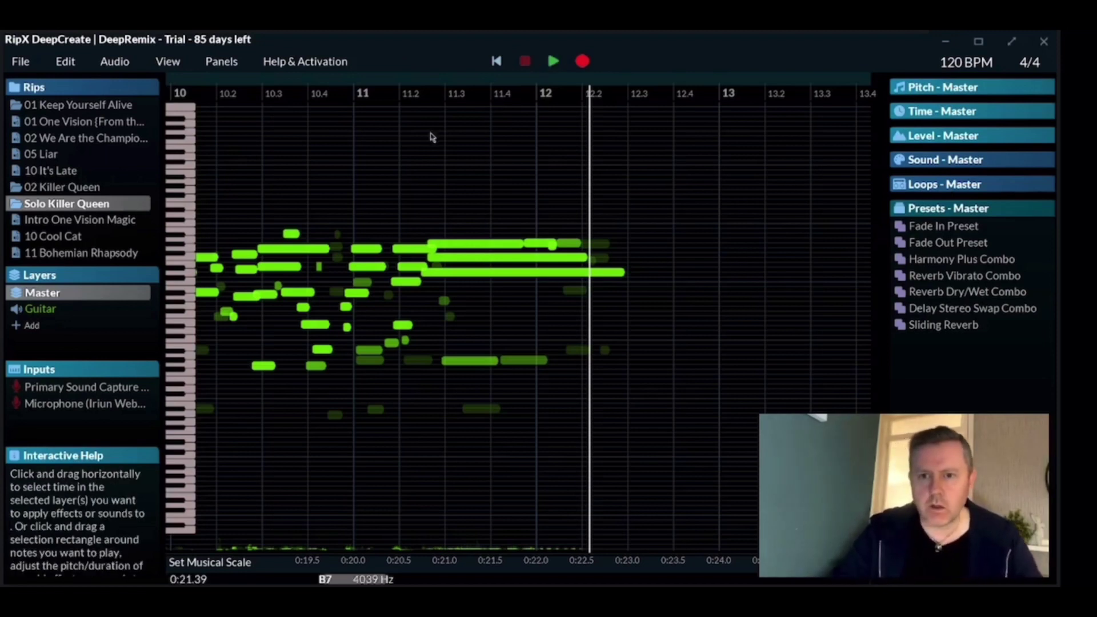
click(51, 255)
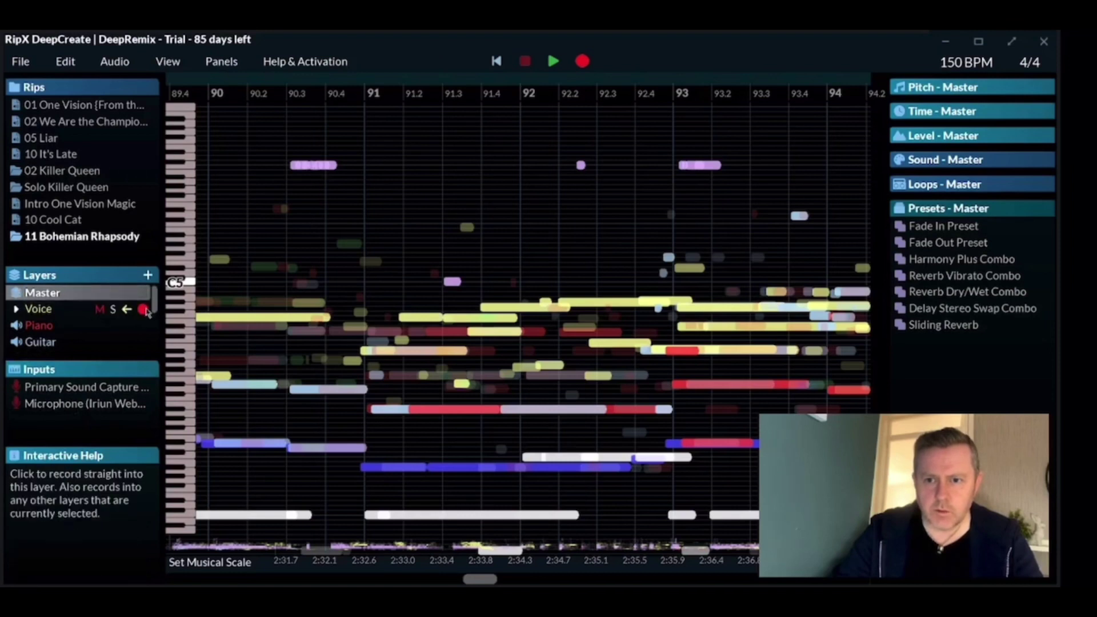
- Solo Bohemian Rhapsody's Guitar layer and box-select a passage of its solo notes
mouse_move(155, 305)
mouse_down()
mouse_move(155, 317)
mouse_move(158, 300)
mouse_up()
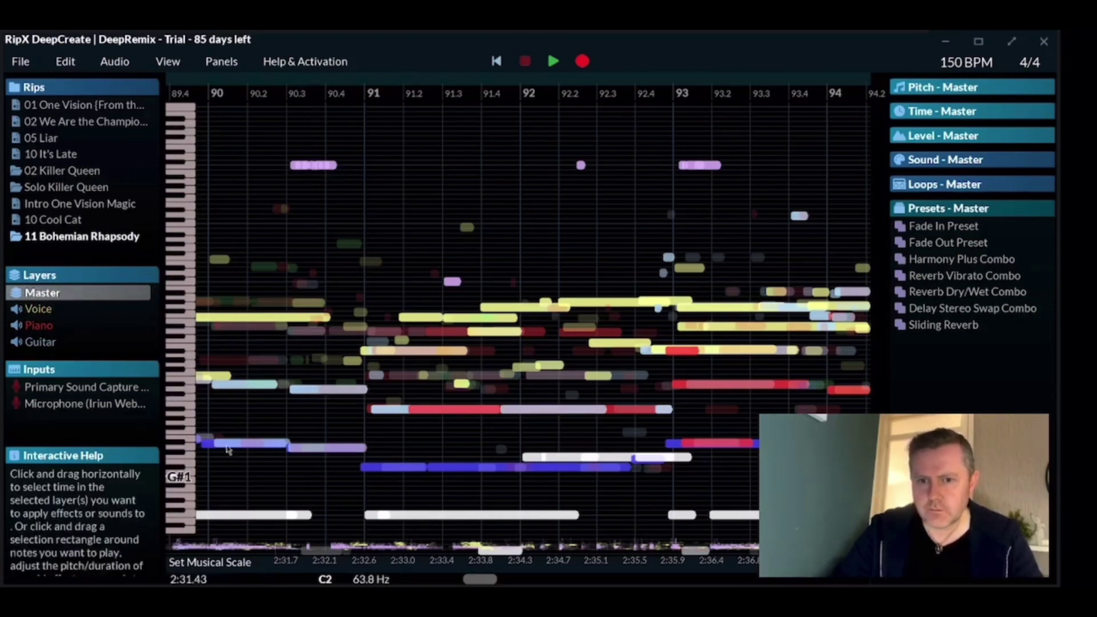
click(114, 343)
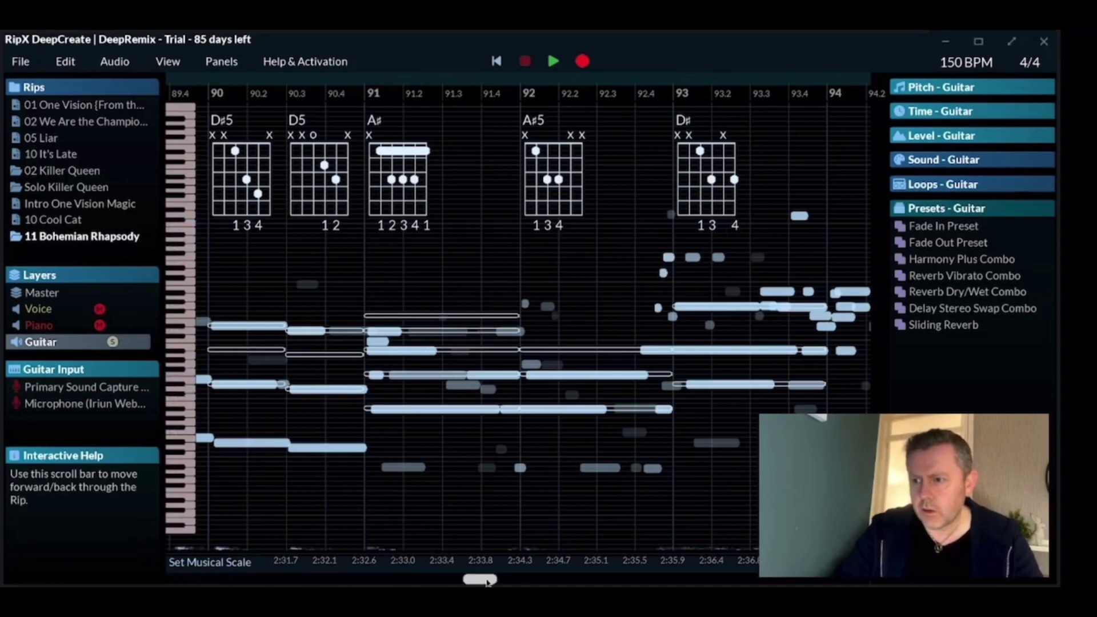
drag(487, 582, 490, 581)
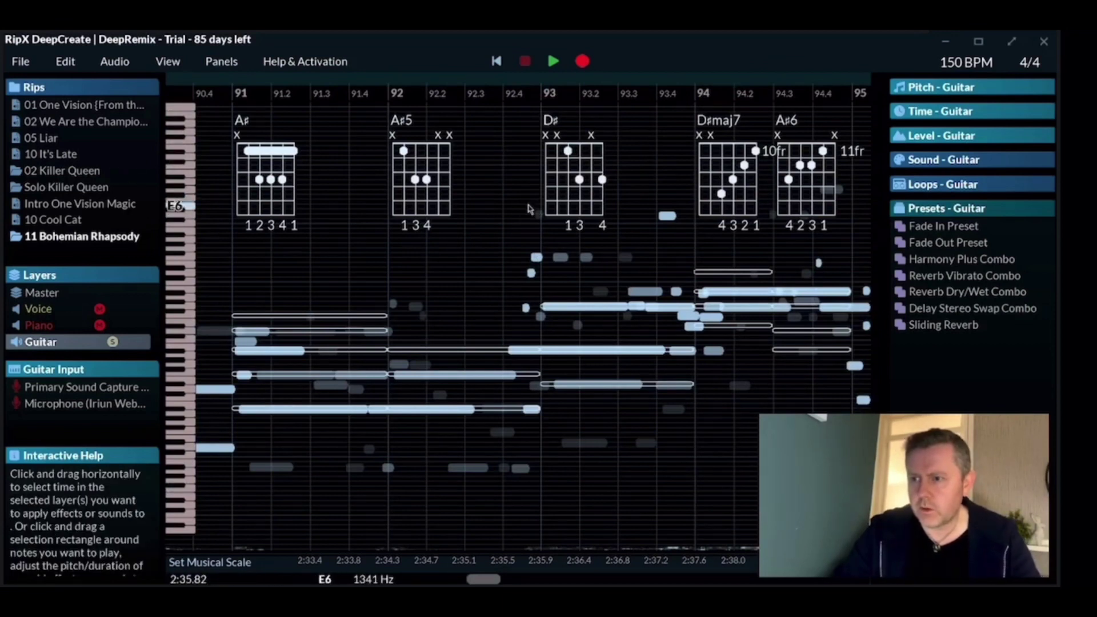
drag(519, 220, 856, 440)
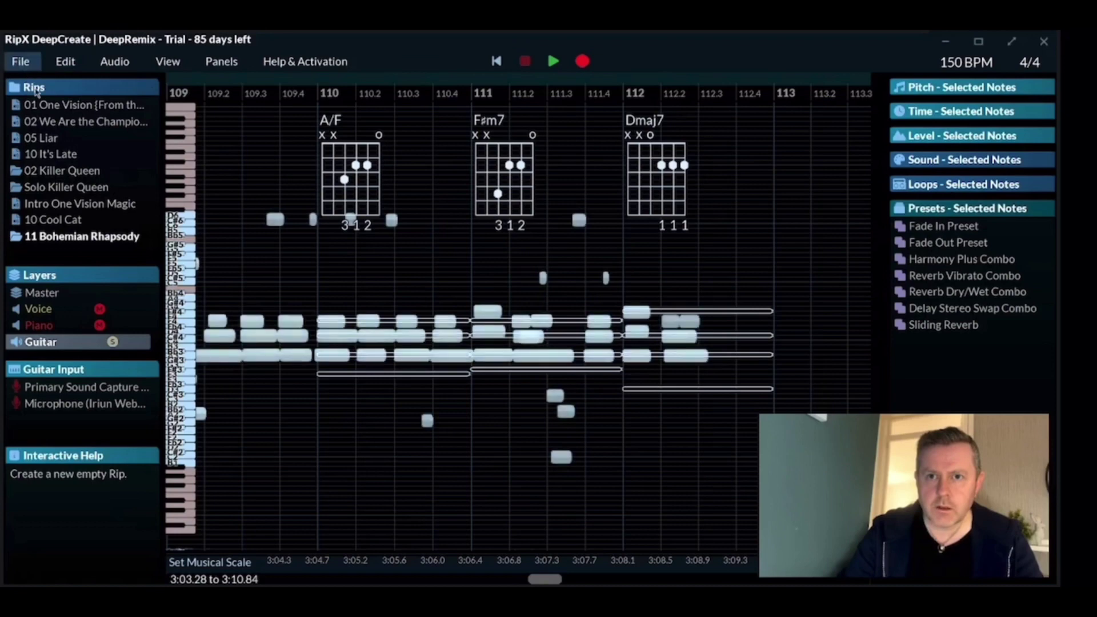
- Paste the copied guitar notes into a new rip, lower them about three semitones, and play them
key(ctrl+n)
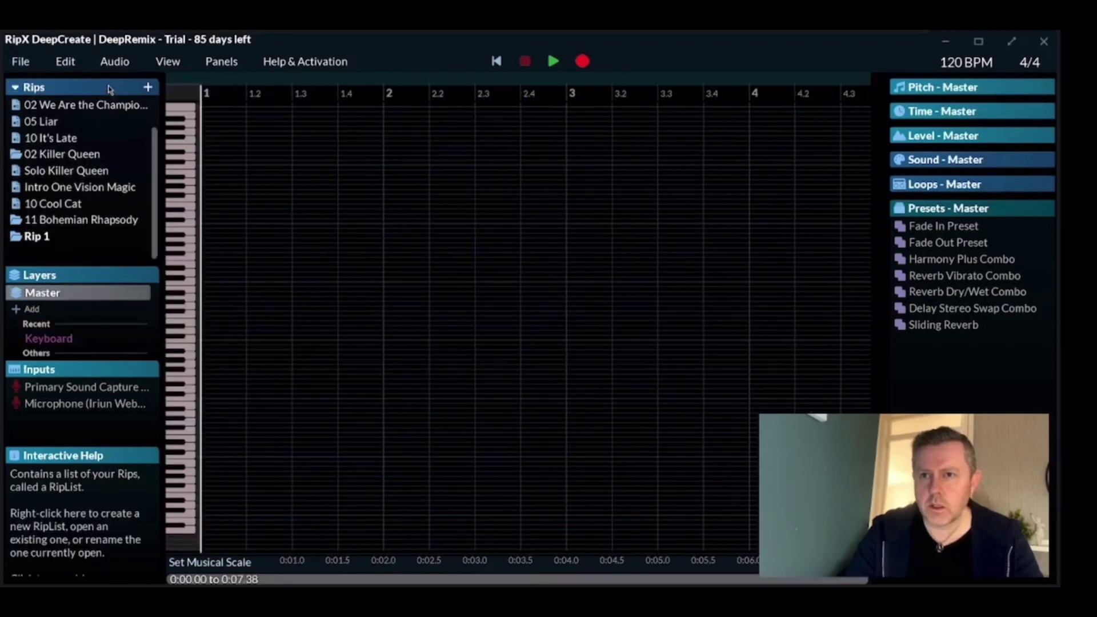
click(65, 62)
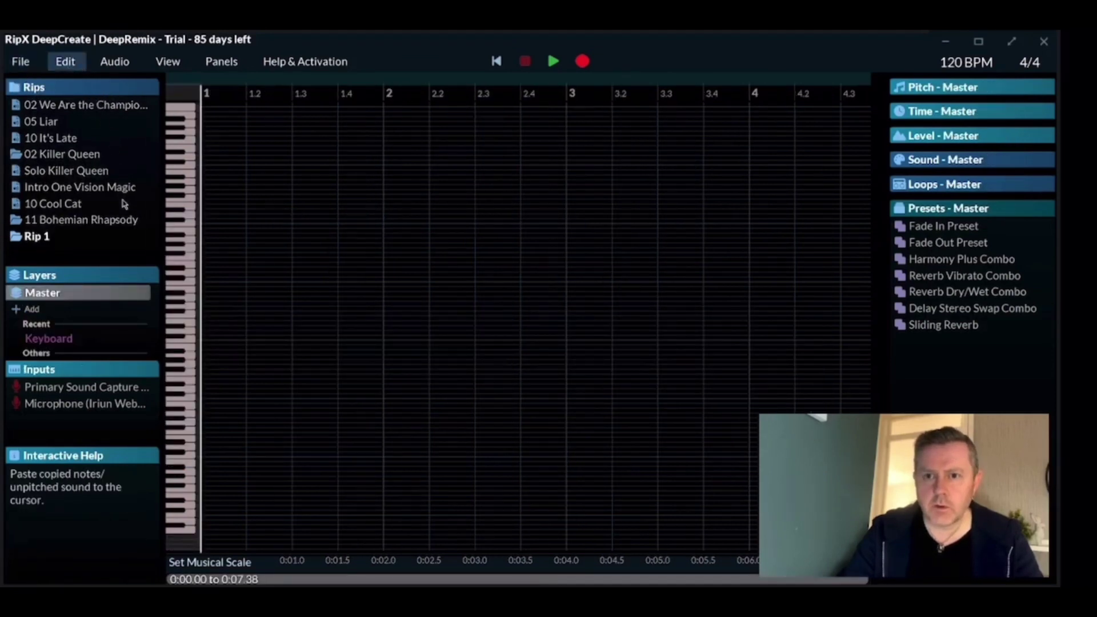
click(125, 207)
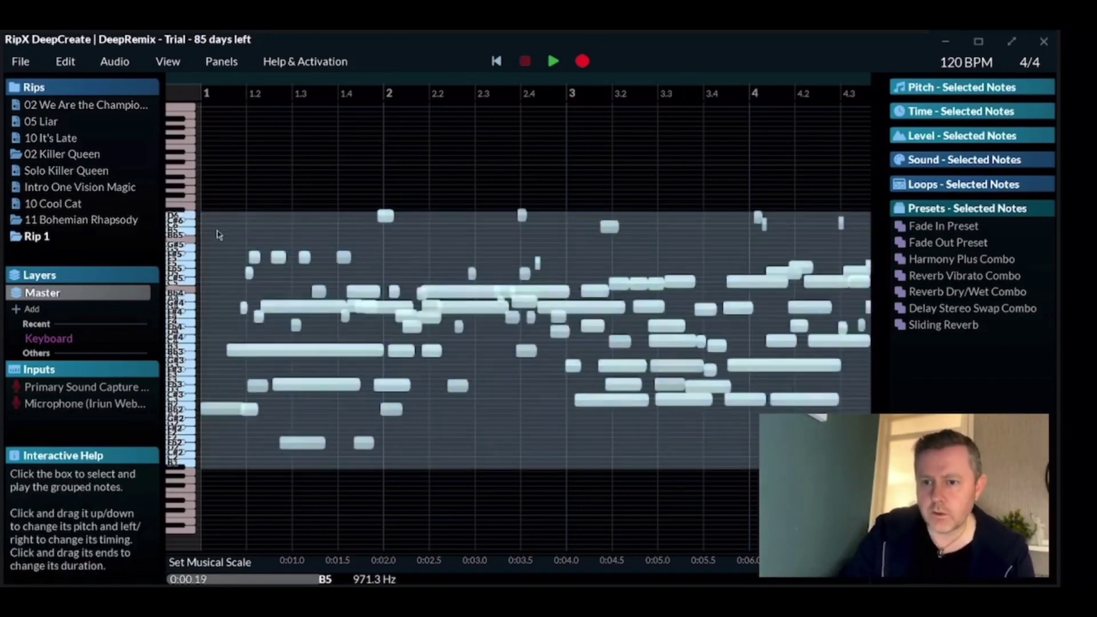
drag(217, 235, 219, 248)
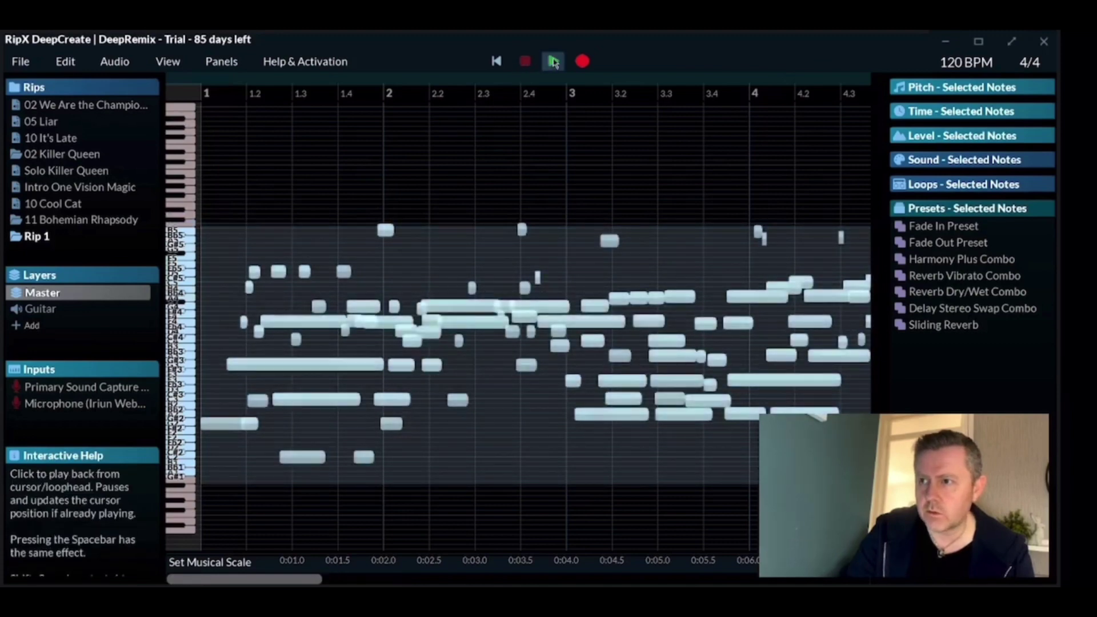
click(553, 61)
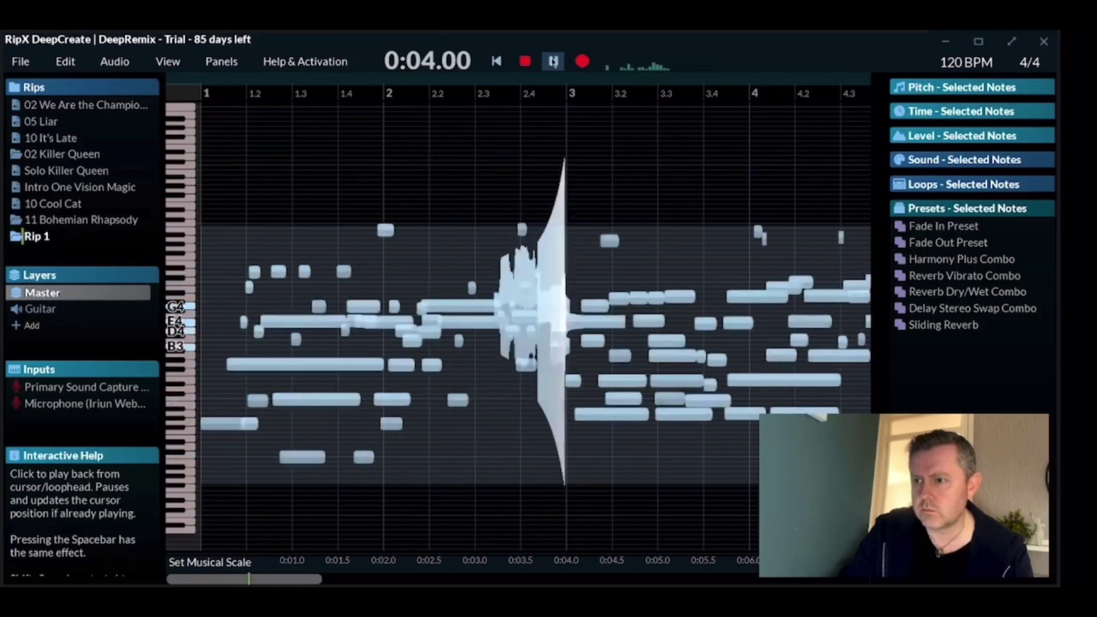
click(553, 61)
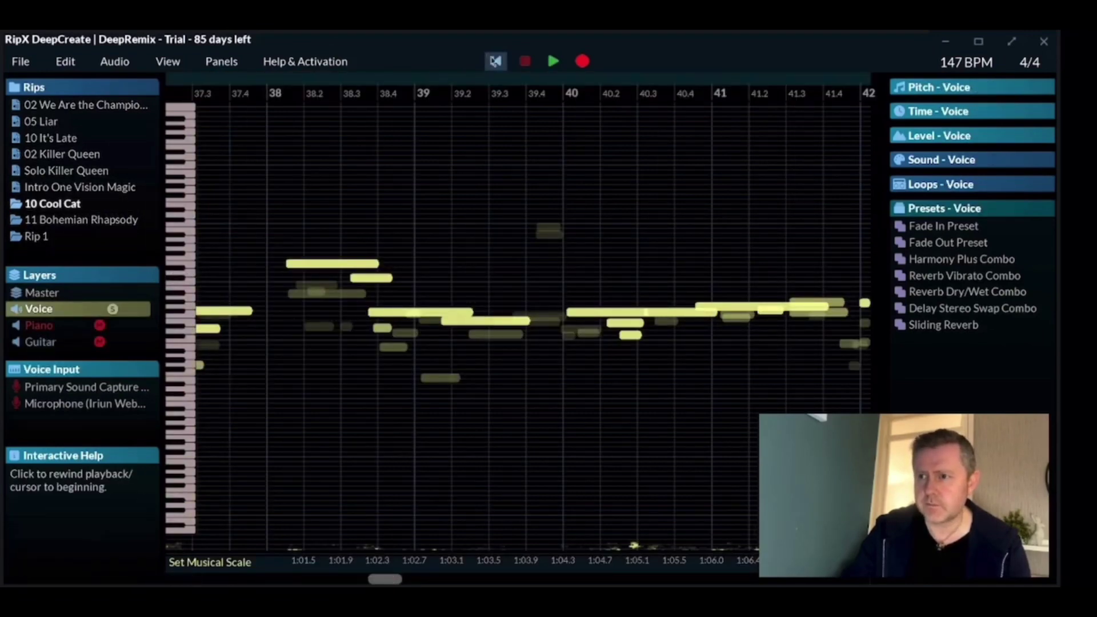
- Rewind, scroll to bar 7, select that bar and play its vocals
click(495, 62)
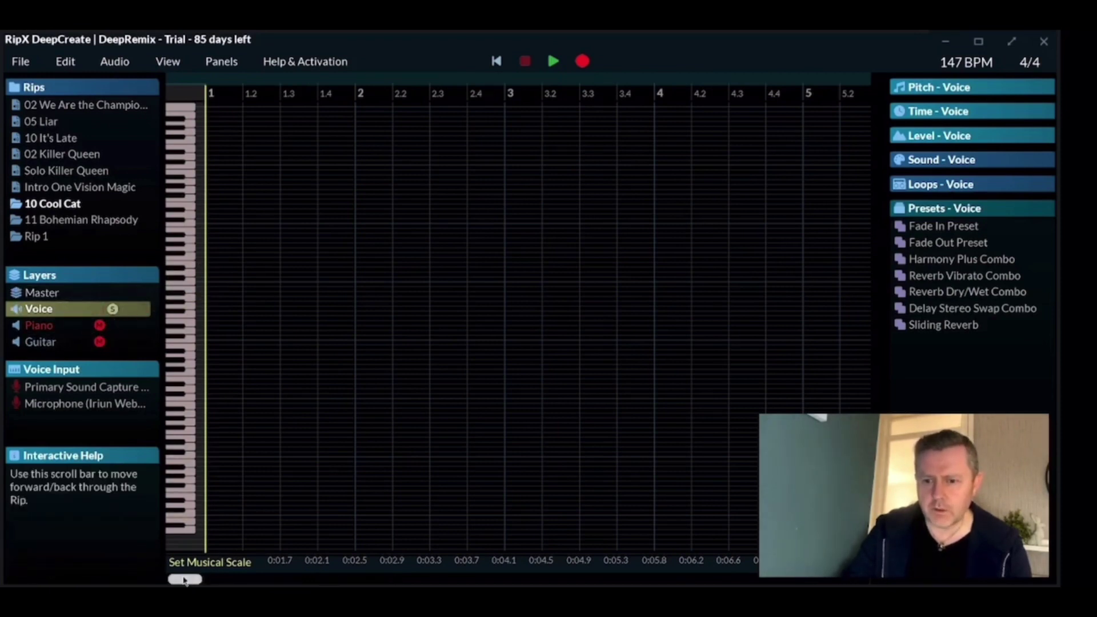
drag(184, 580, 217, 581)
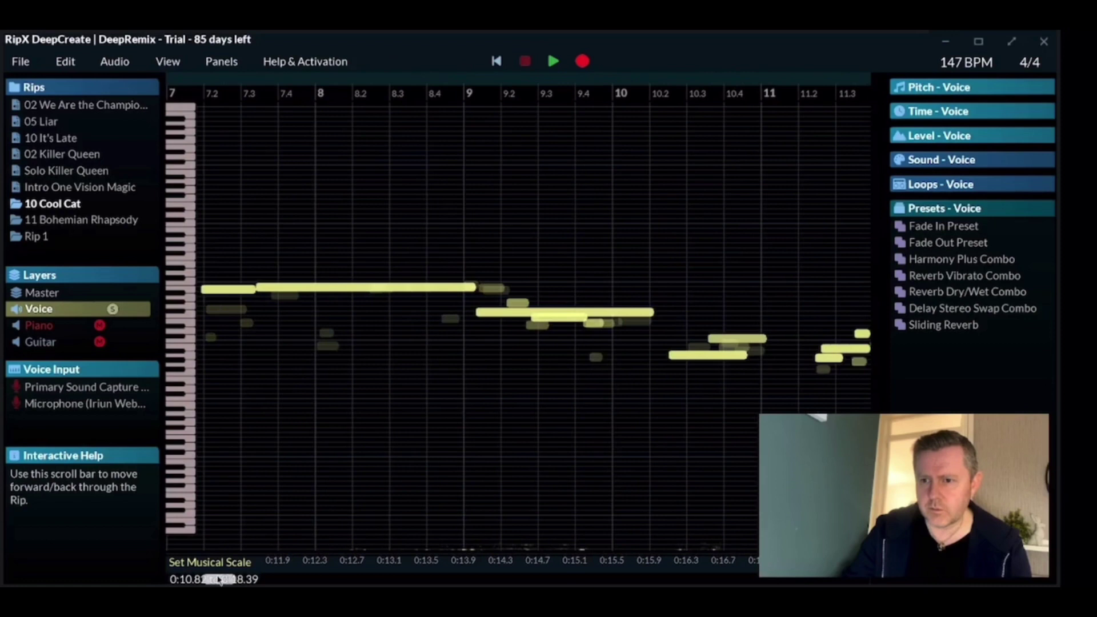
double_click(282, 266)
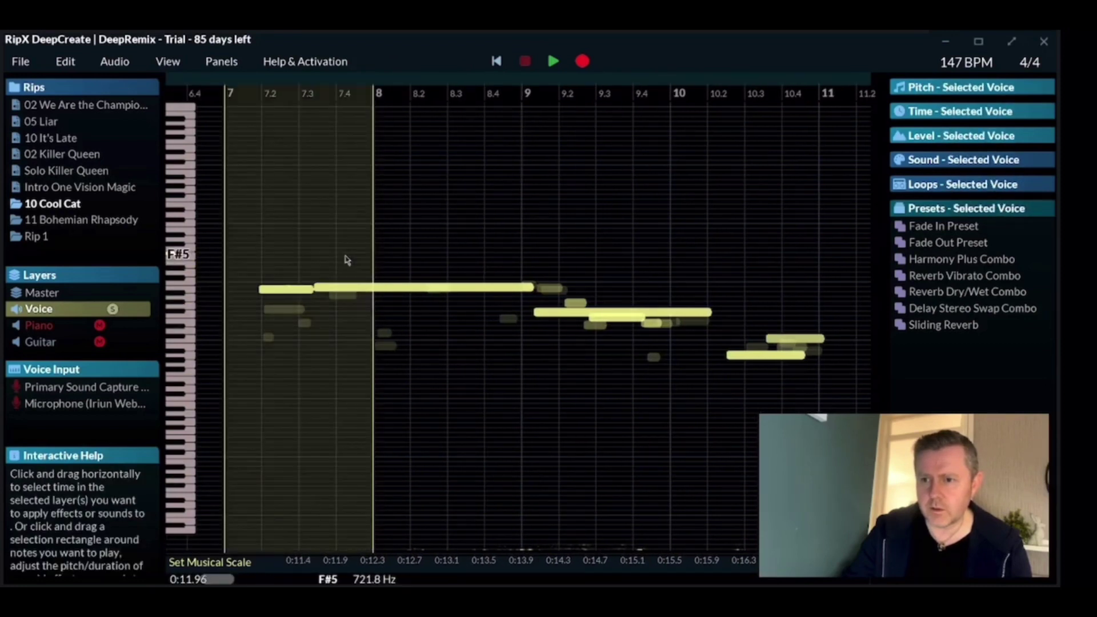
click(553, 61)
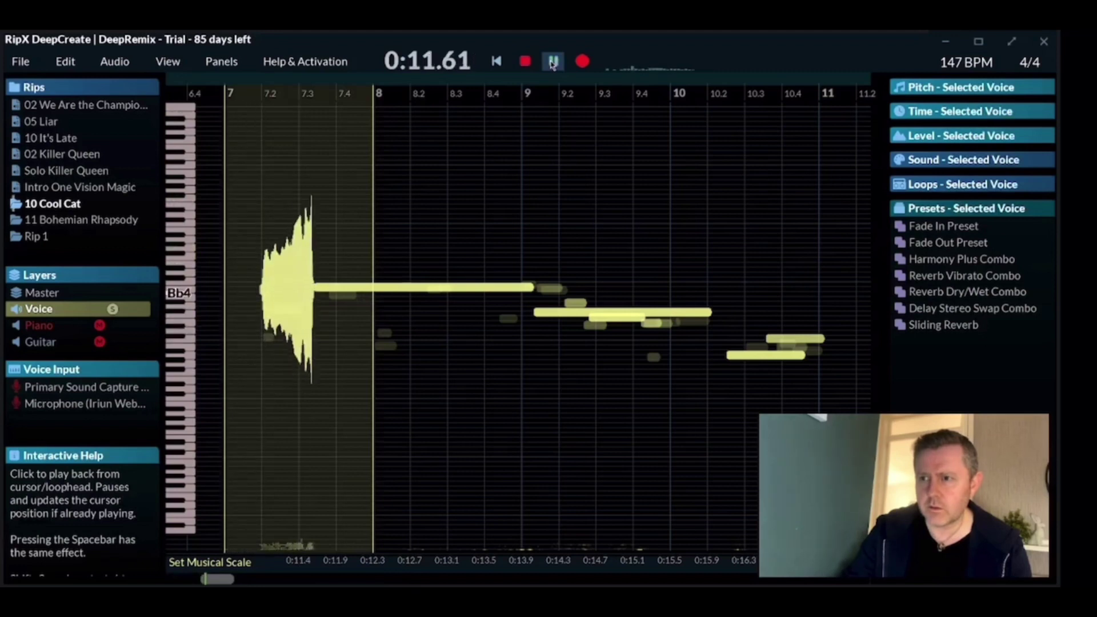
click(553, 63)
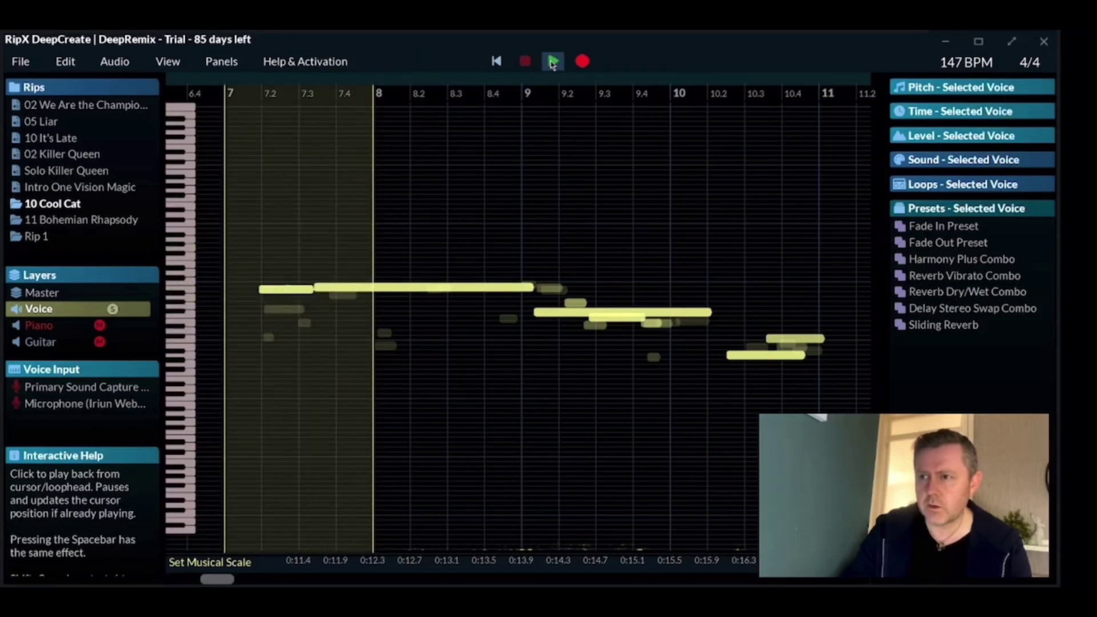
- Move the long vocal note after bar 7 from B4 down to G4
click(377, 287)
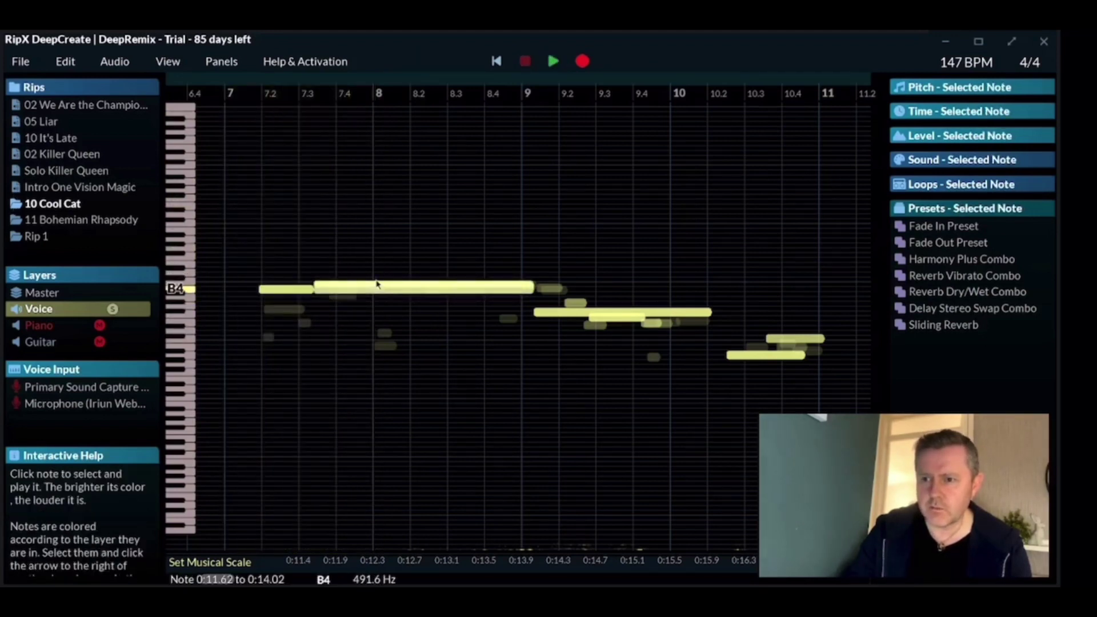
drag(377, 287, 377, 264)
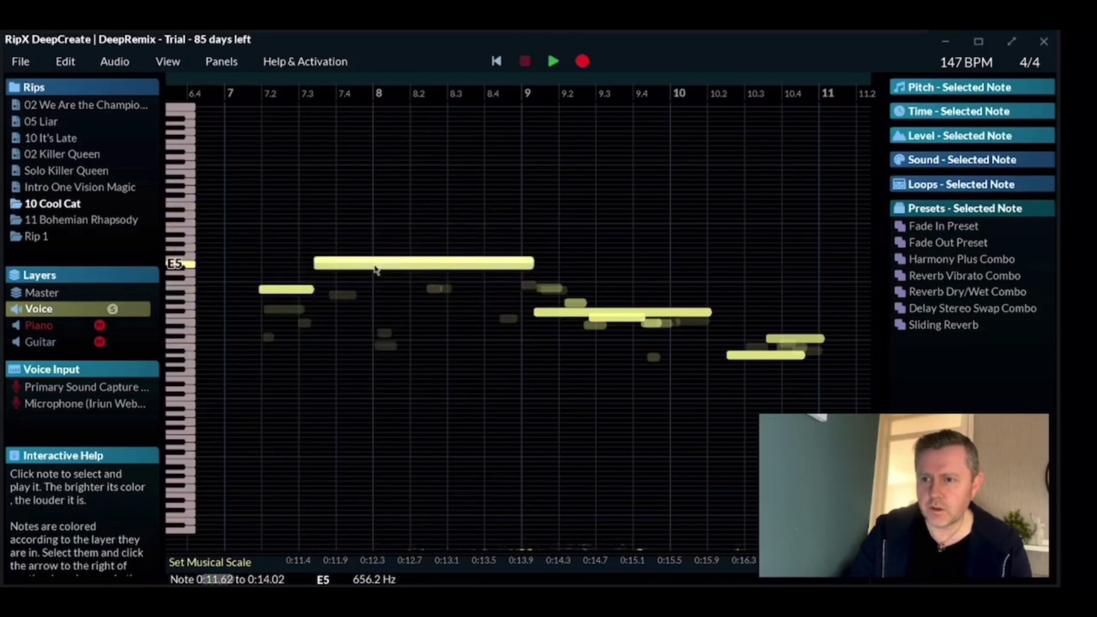
drag(375, 267, 375, 312)
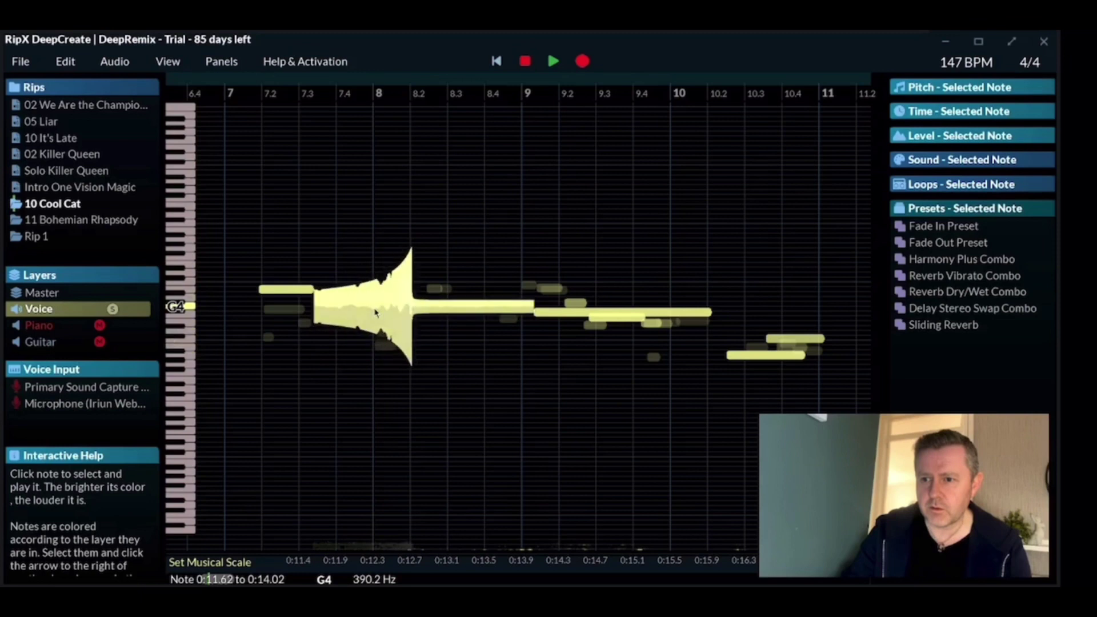